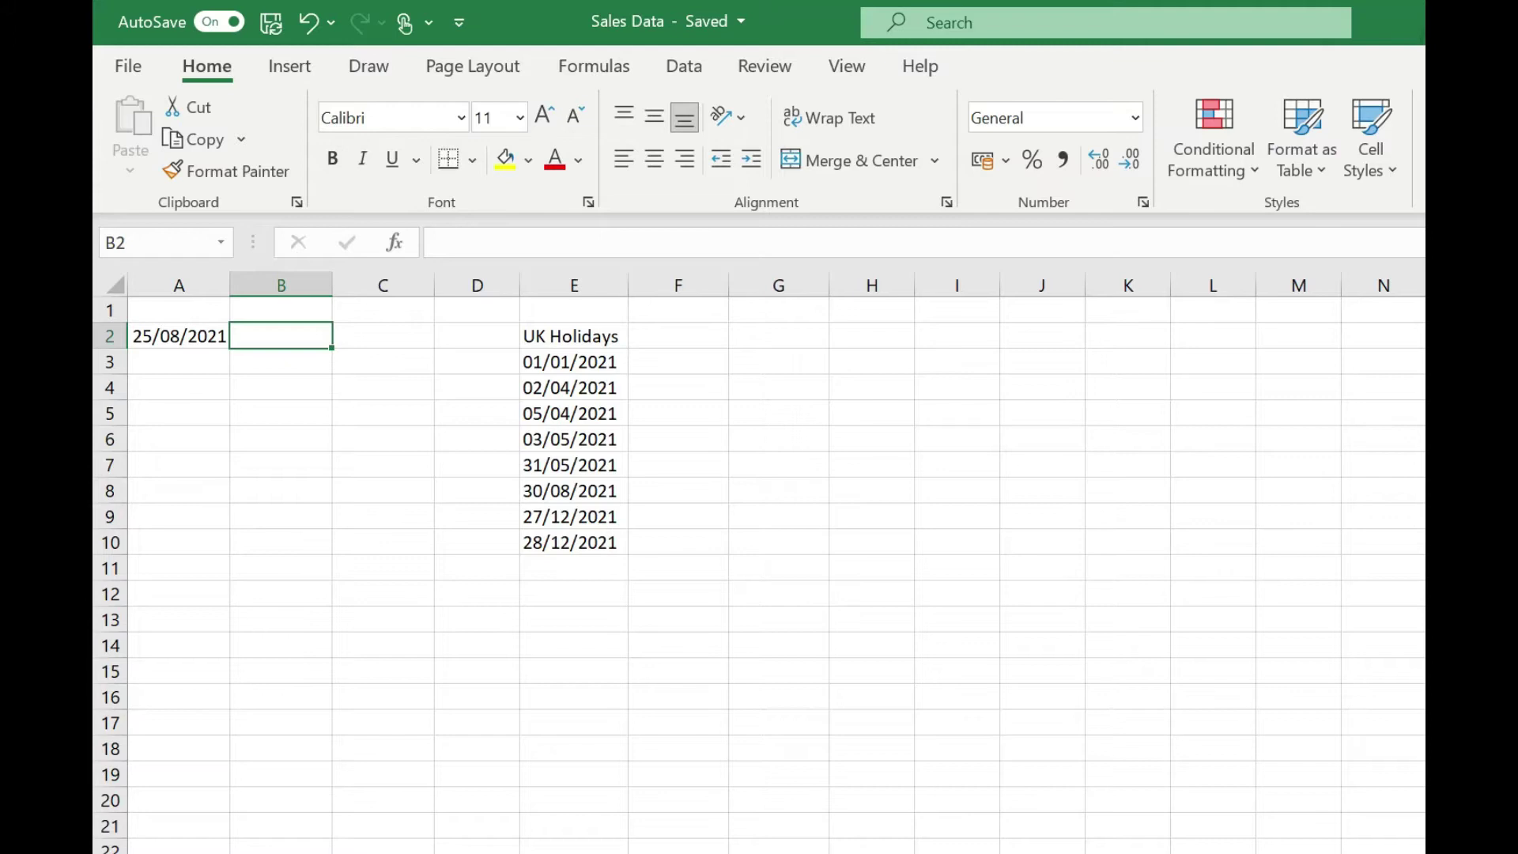
Enter =EOMONTH(A2,3) in cell B2 and format the result as a Short Date
{"action": "type", "text": "=EOMONTH"}
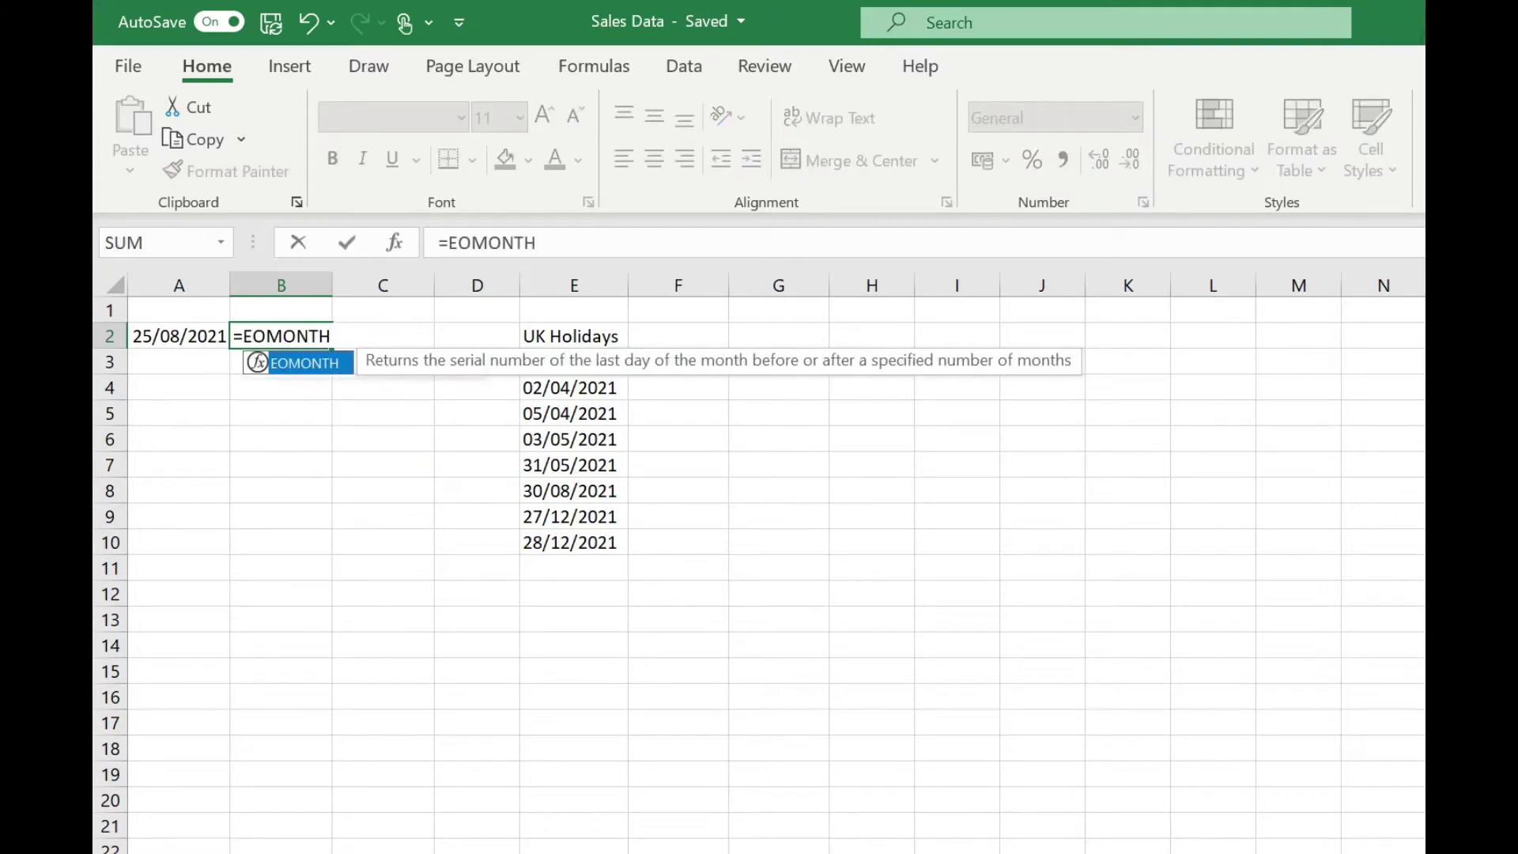
{"action": "type", "text": "("}
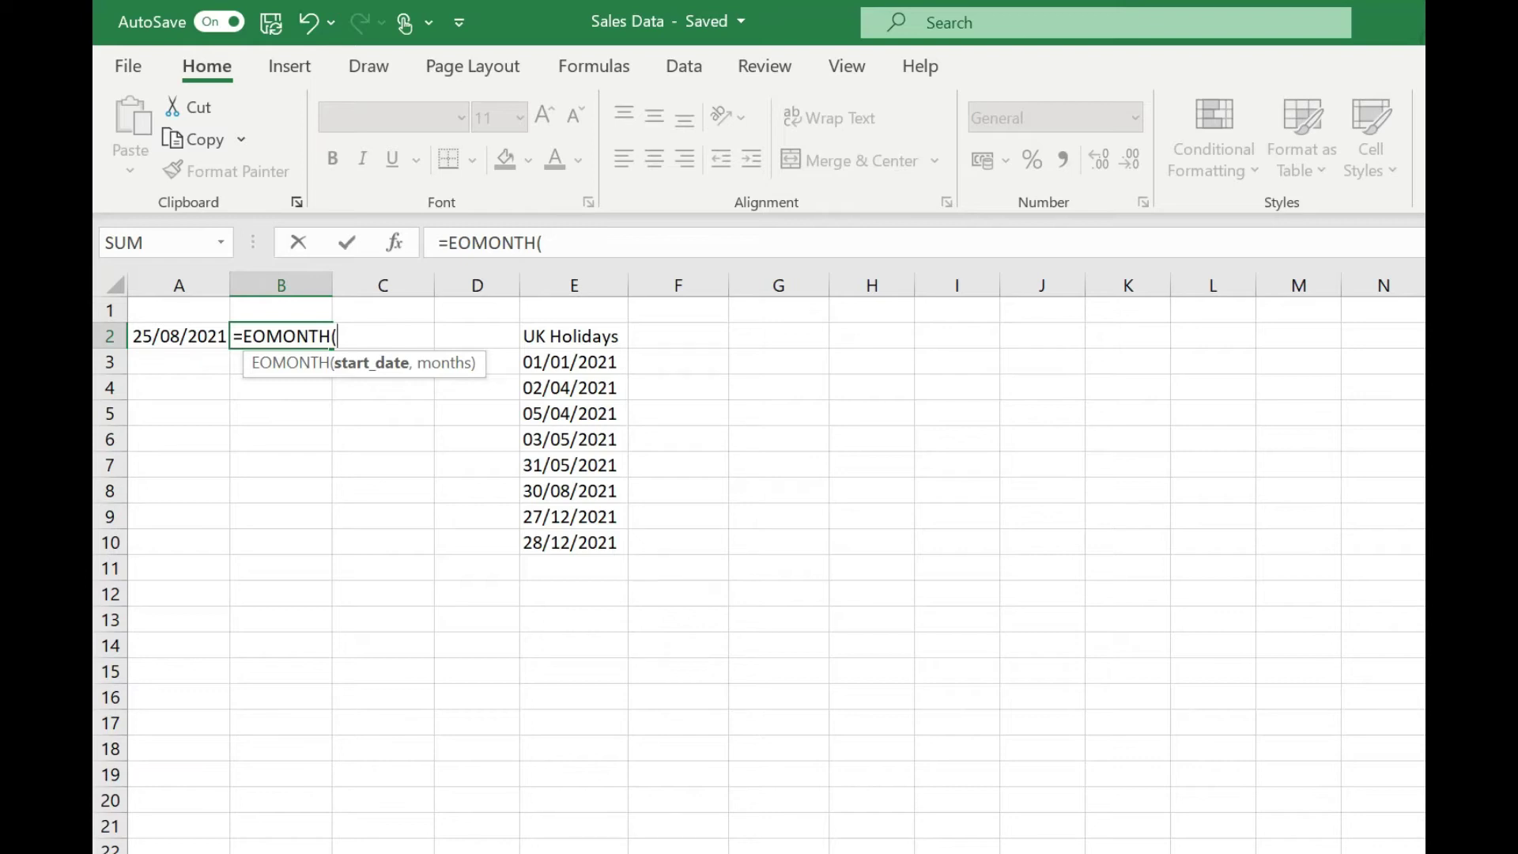
{"action": "left_click", "coordinate": [201, 337]}
{"action": "type", "text": ","}
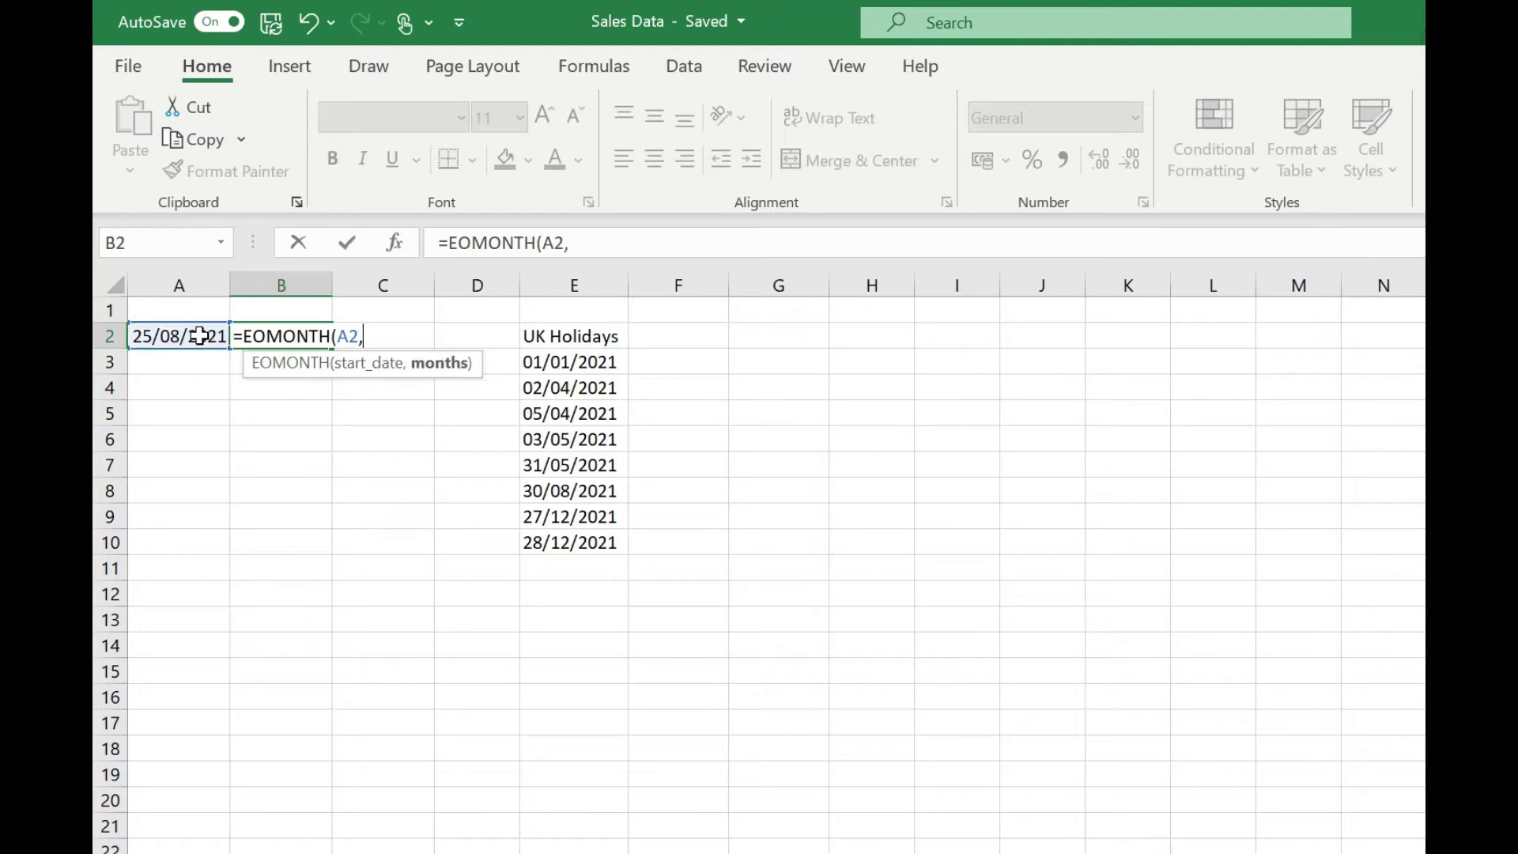
{"action": "type", "text": "3)"}
{"action": "key", "text": "ctrl+Return"}
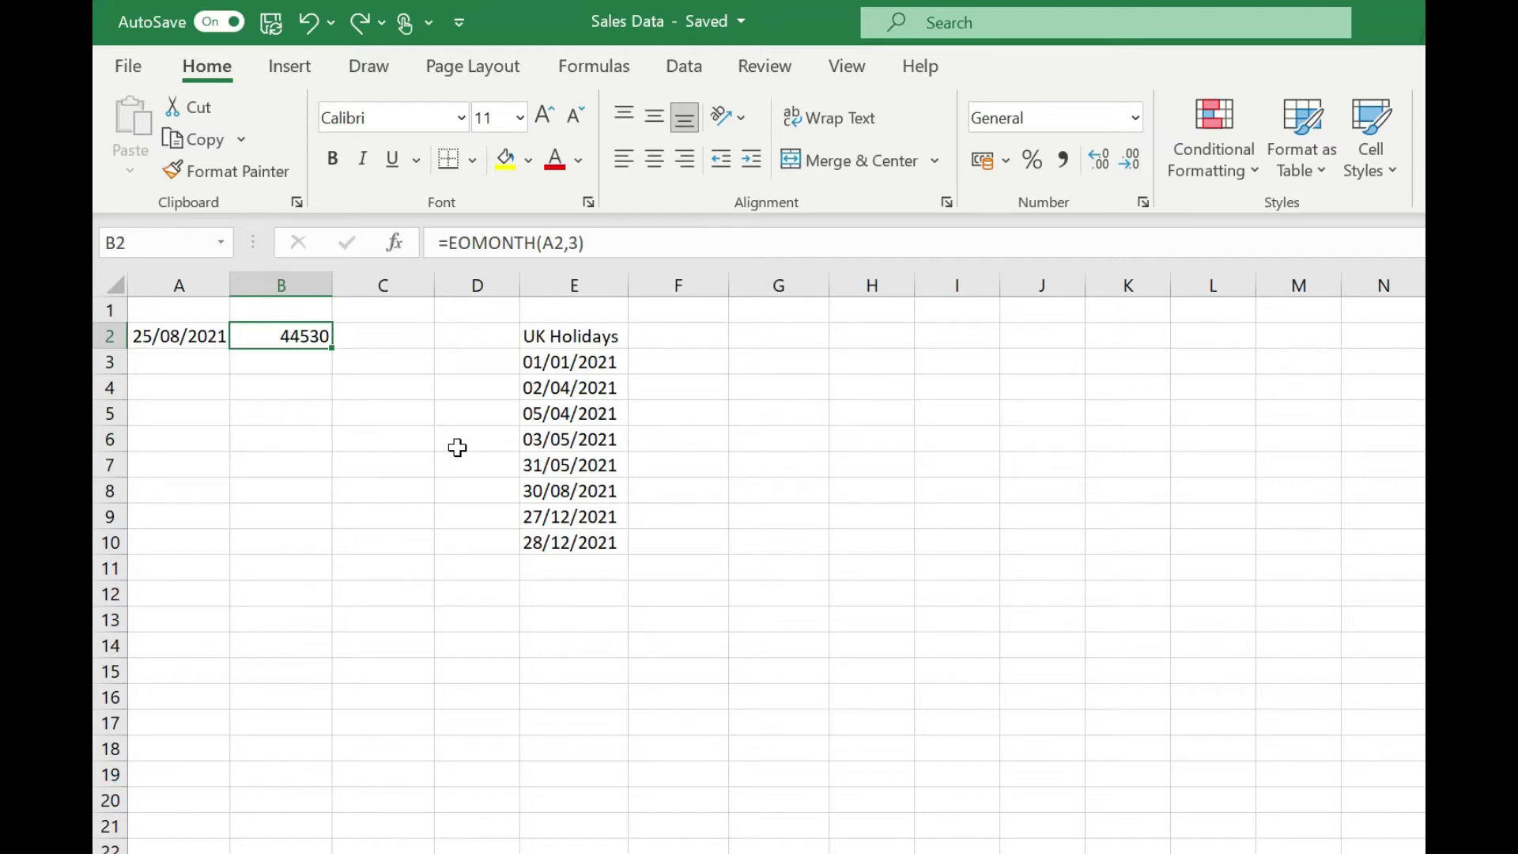
{"action": "left_click", "coordinate": [1136, 117]}
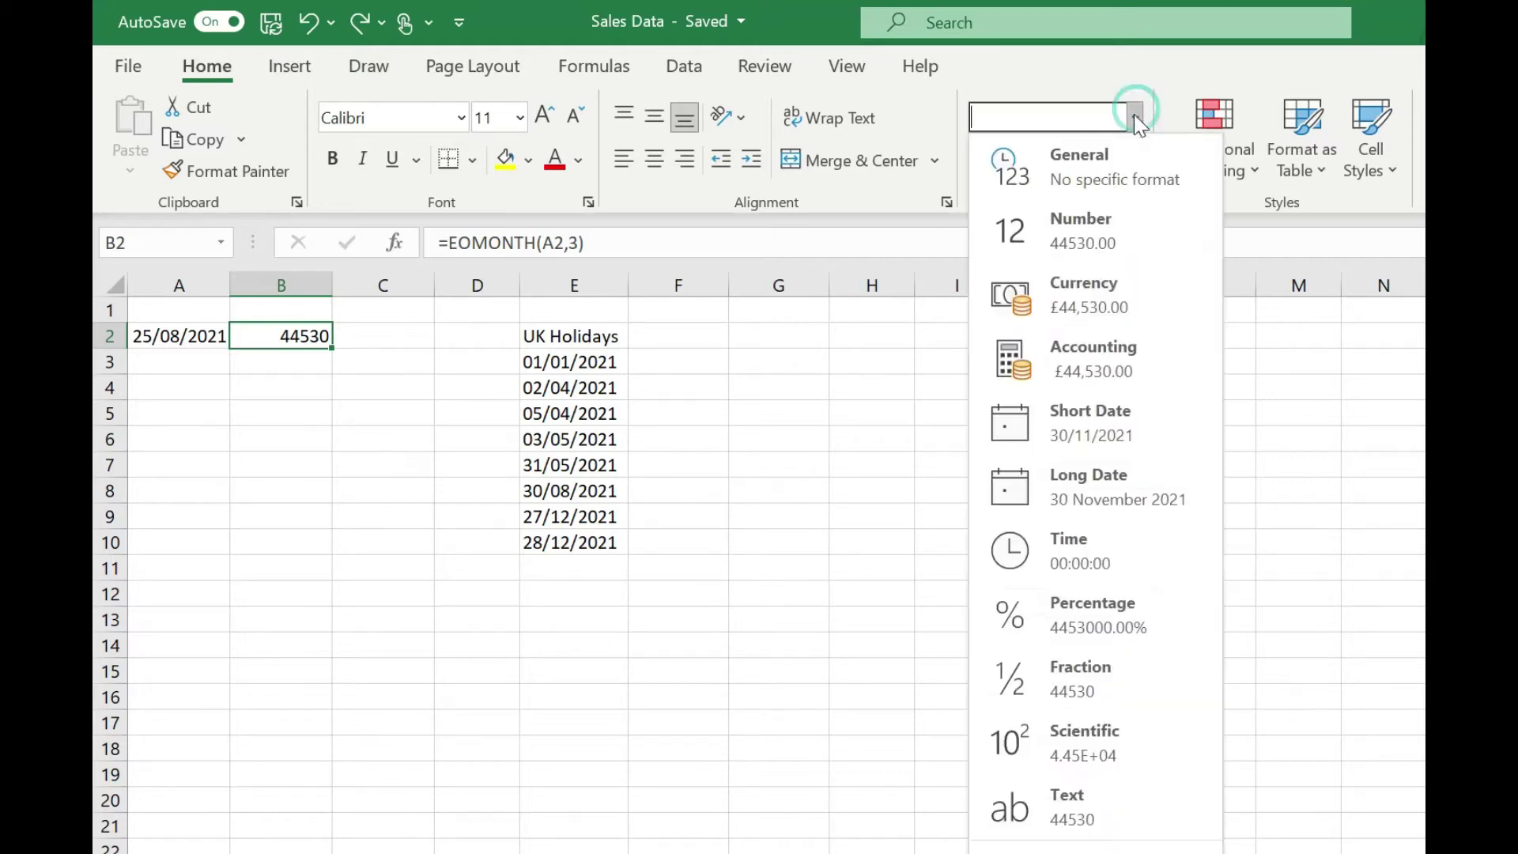
{"action": "left_click", "coordinate": [1032, 416]}
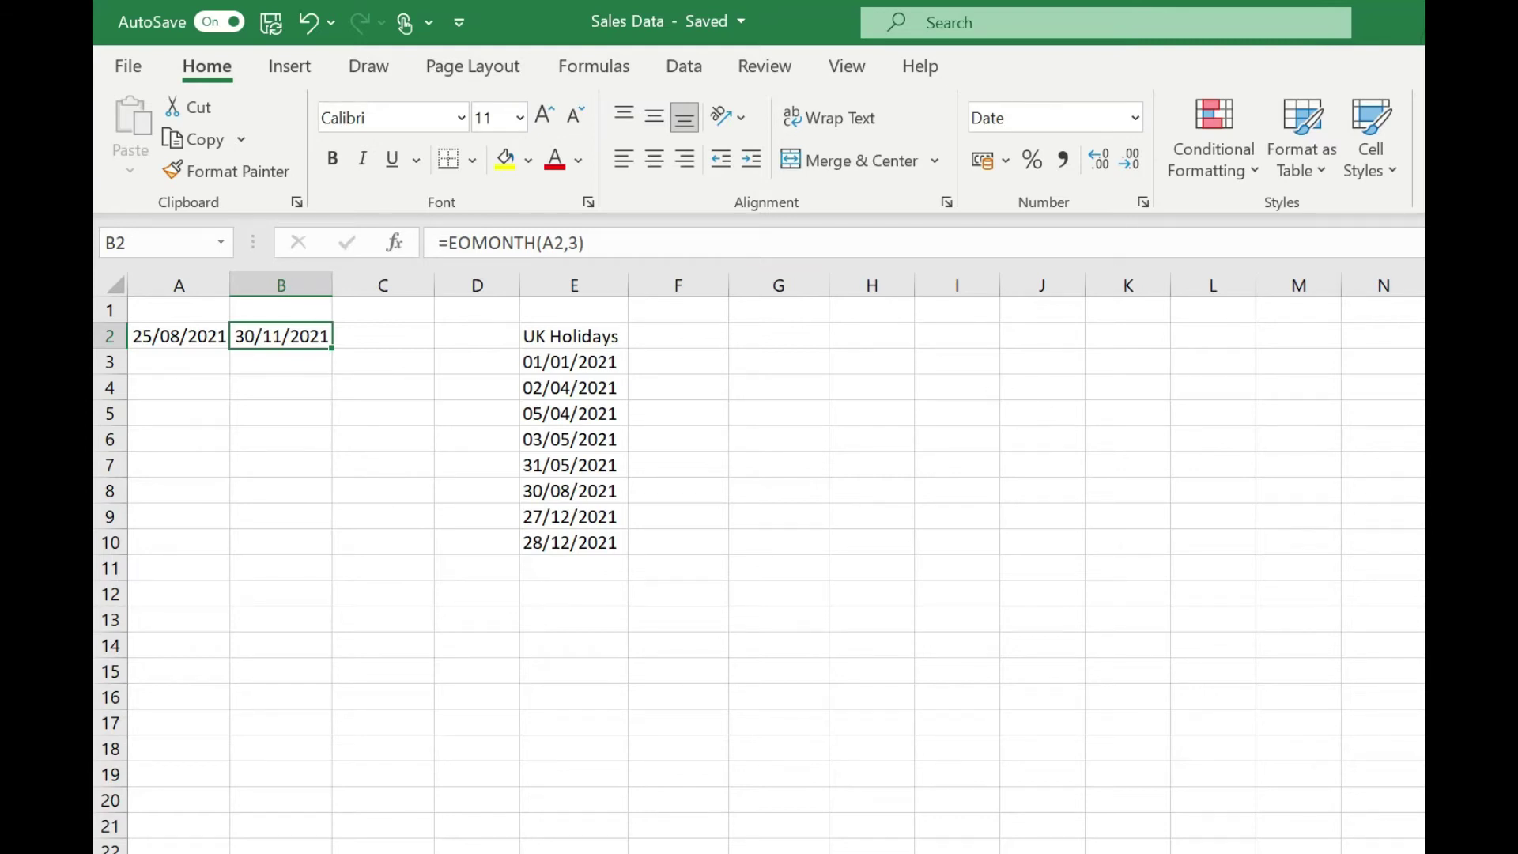
Change the months argument of the EOMONTH formula in B2 to -3
{"action": "left_click", "coordinate": [568, 242]}
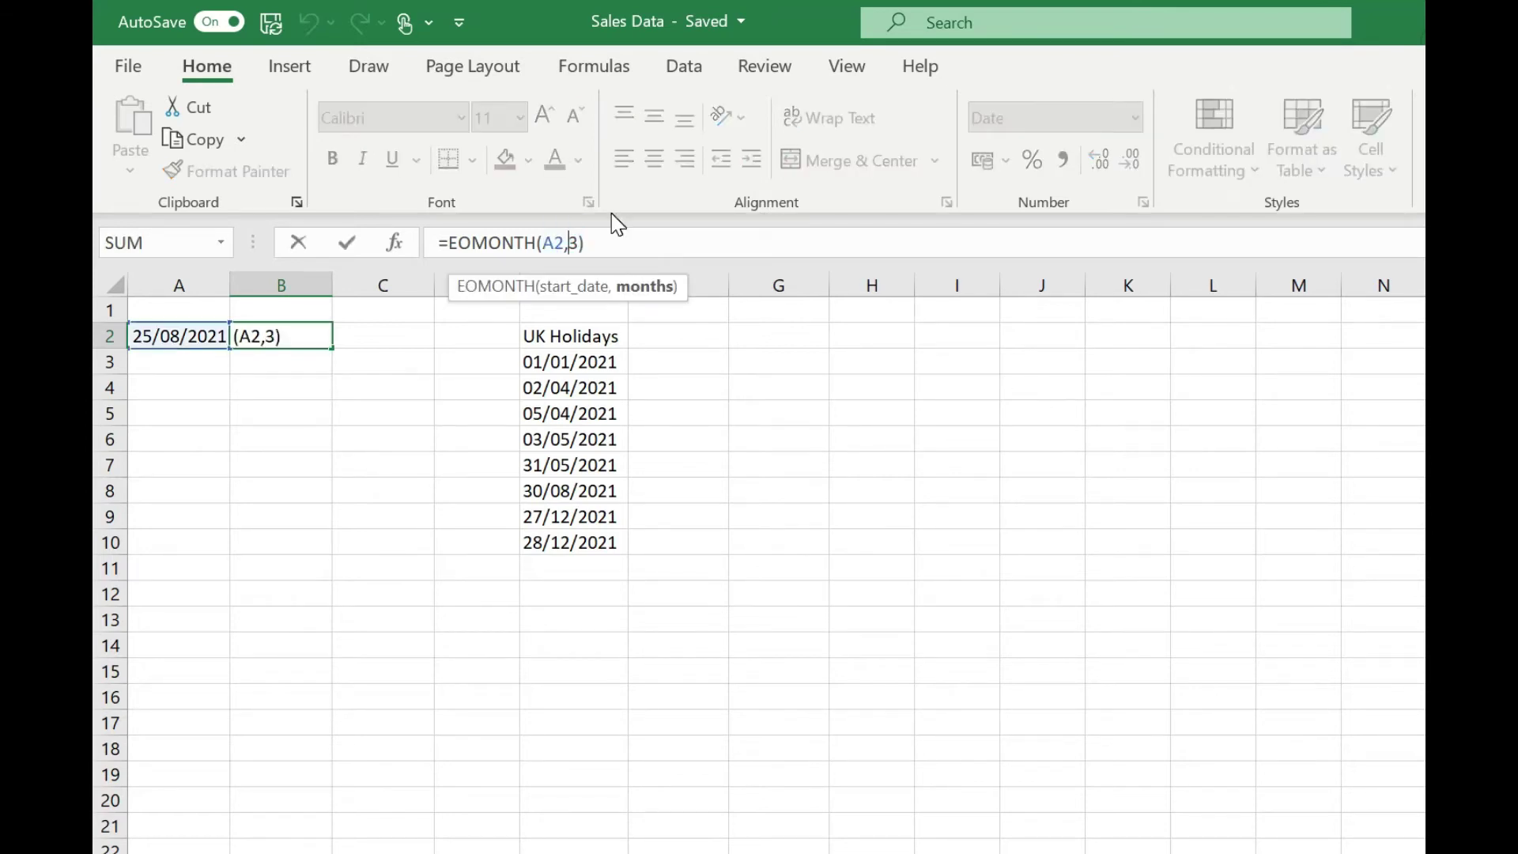
{"action": "type", "text": "-"}
{"action": "key", "text": "Return"}
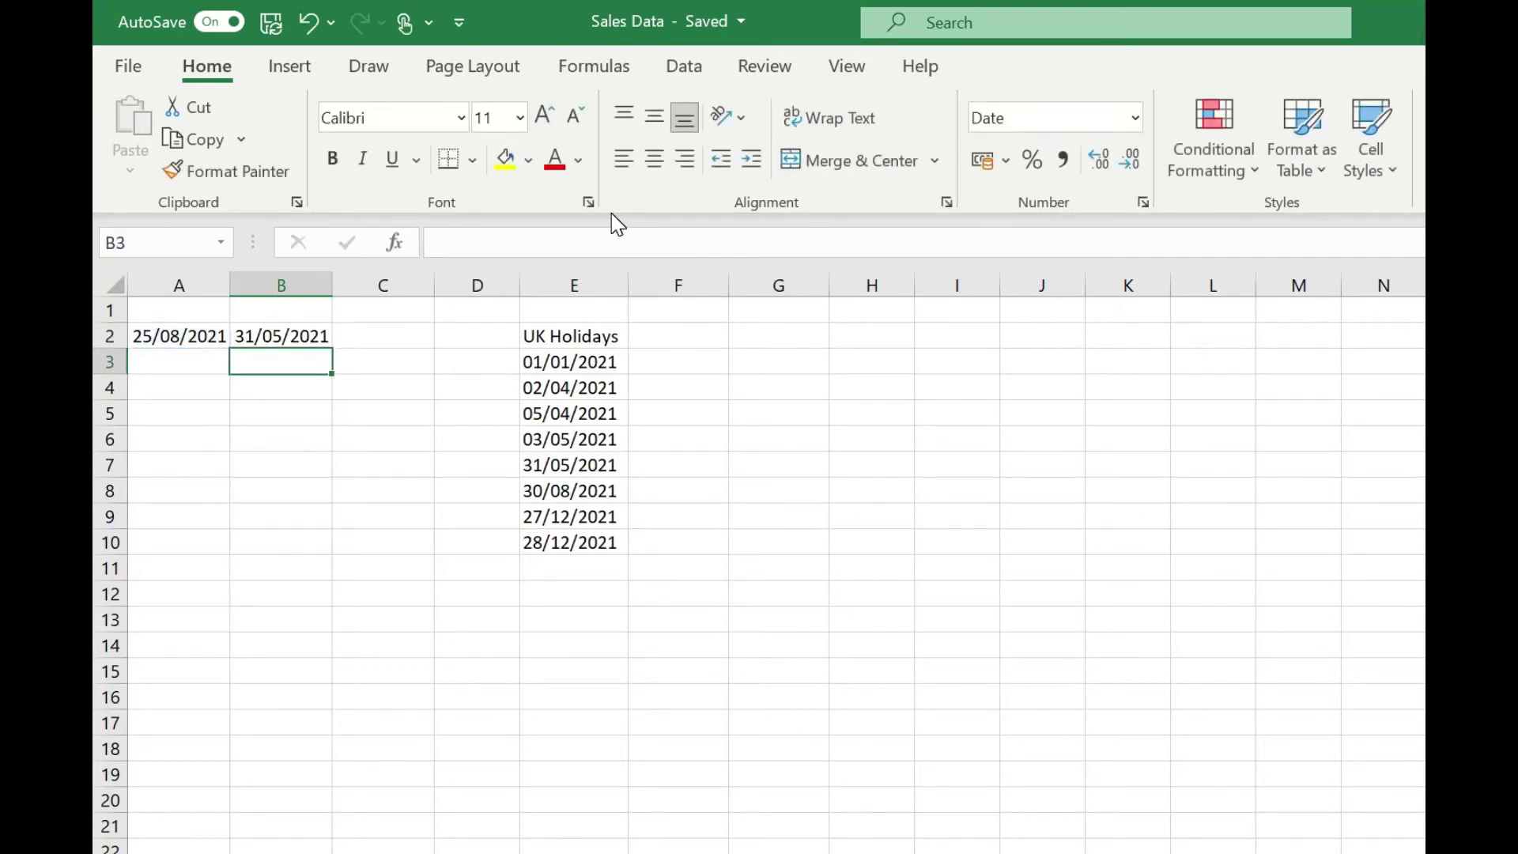
Set the months argument of the EOMONTH formula in B2 to 0
{"action": "key", "text": "Up"}
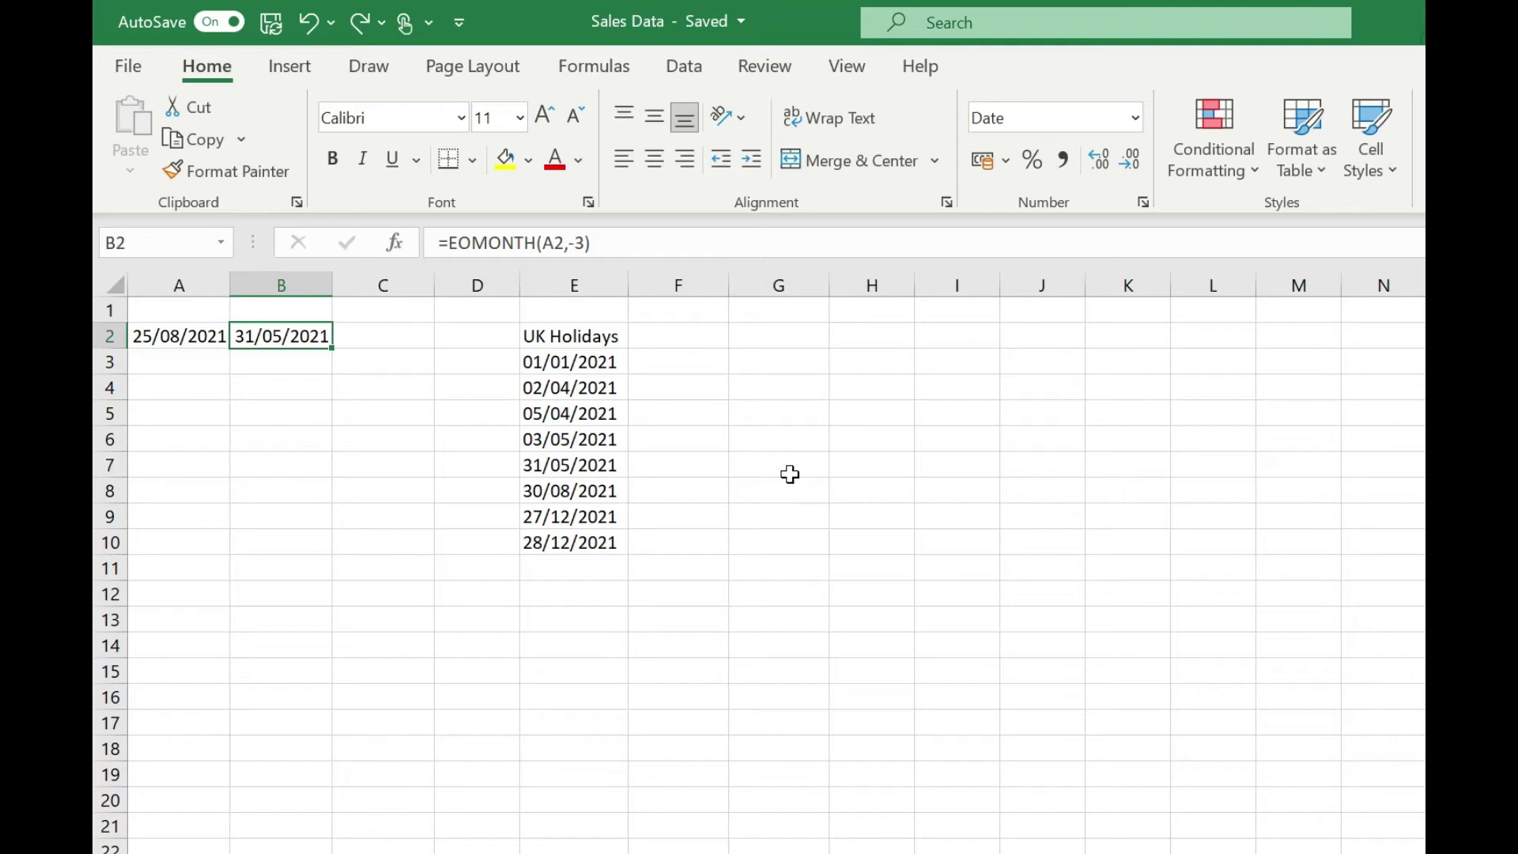
{"action": "left_click_drag", "start_coordinate": [570, 243], "coordinate": [586, 243]}
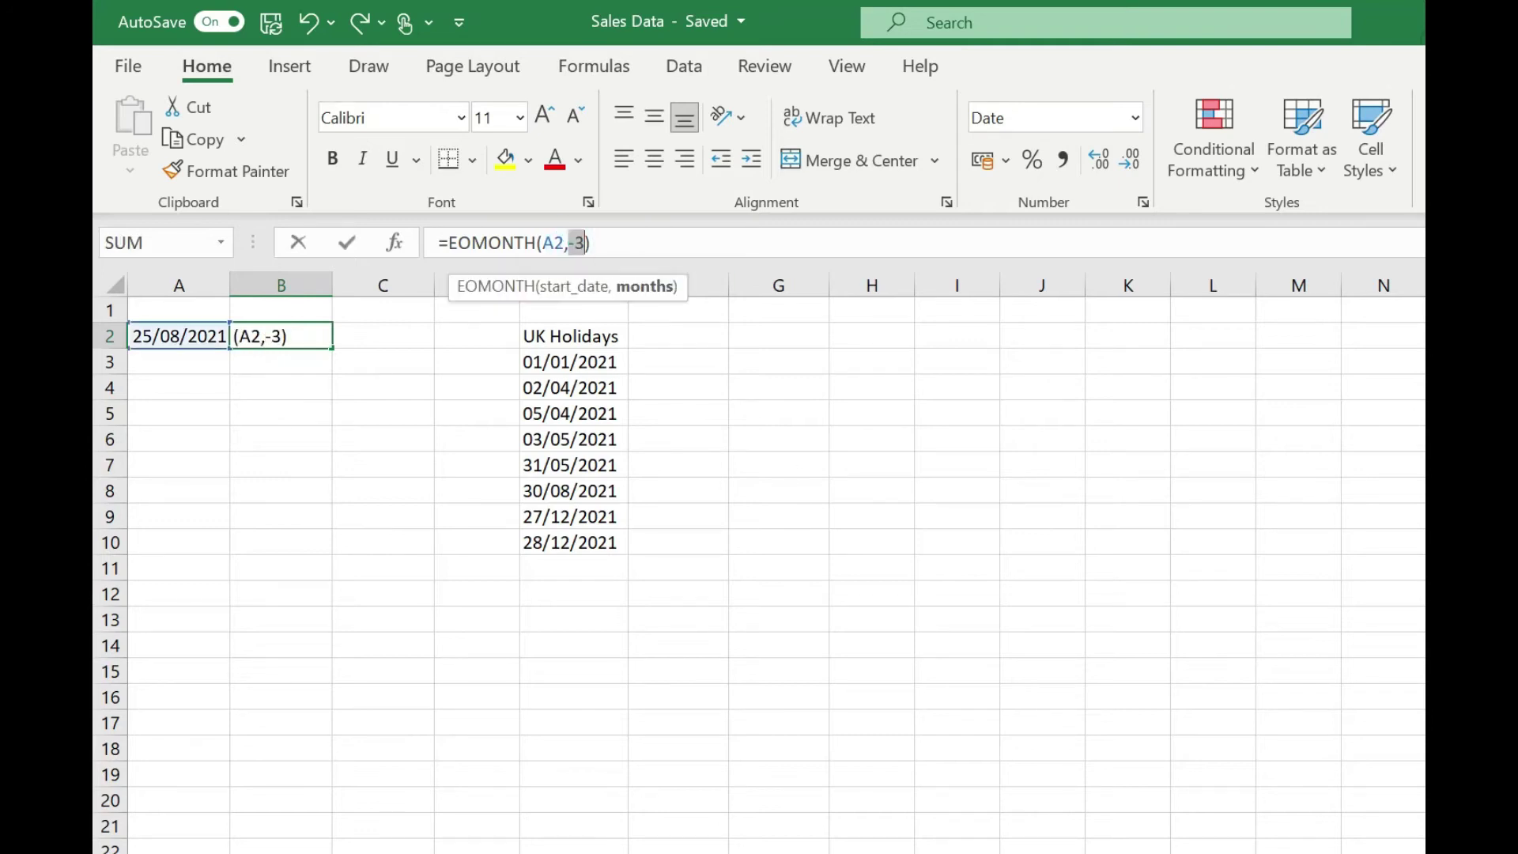
{"action": "type", "text": "0"}
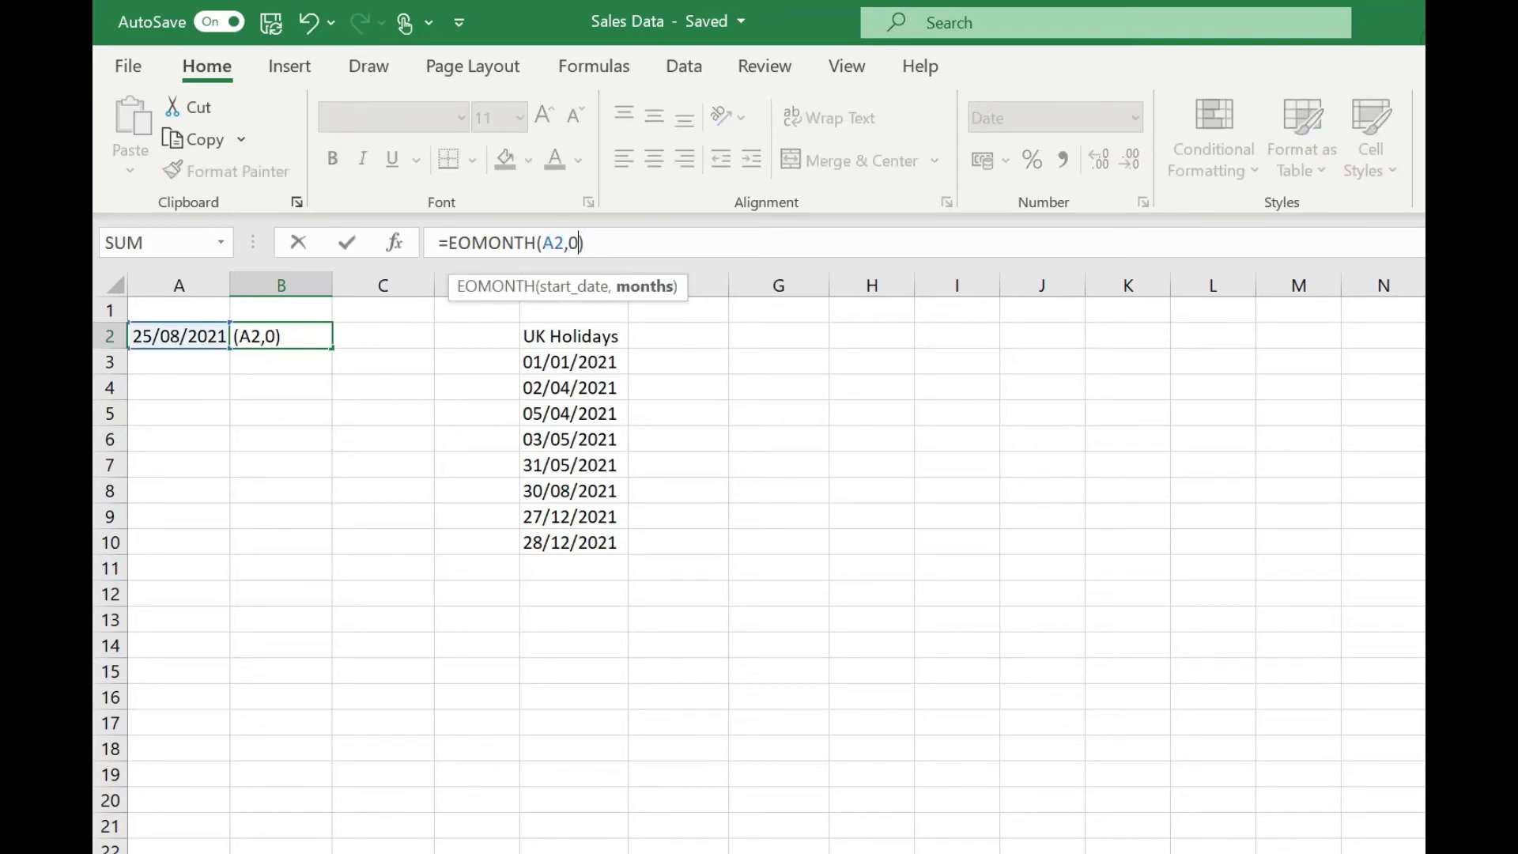
{"action": "key", "text": "Return"}
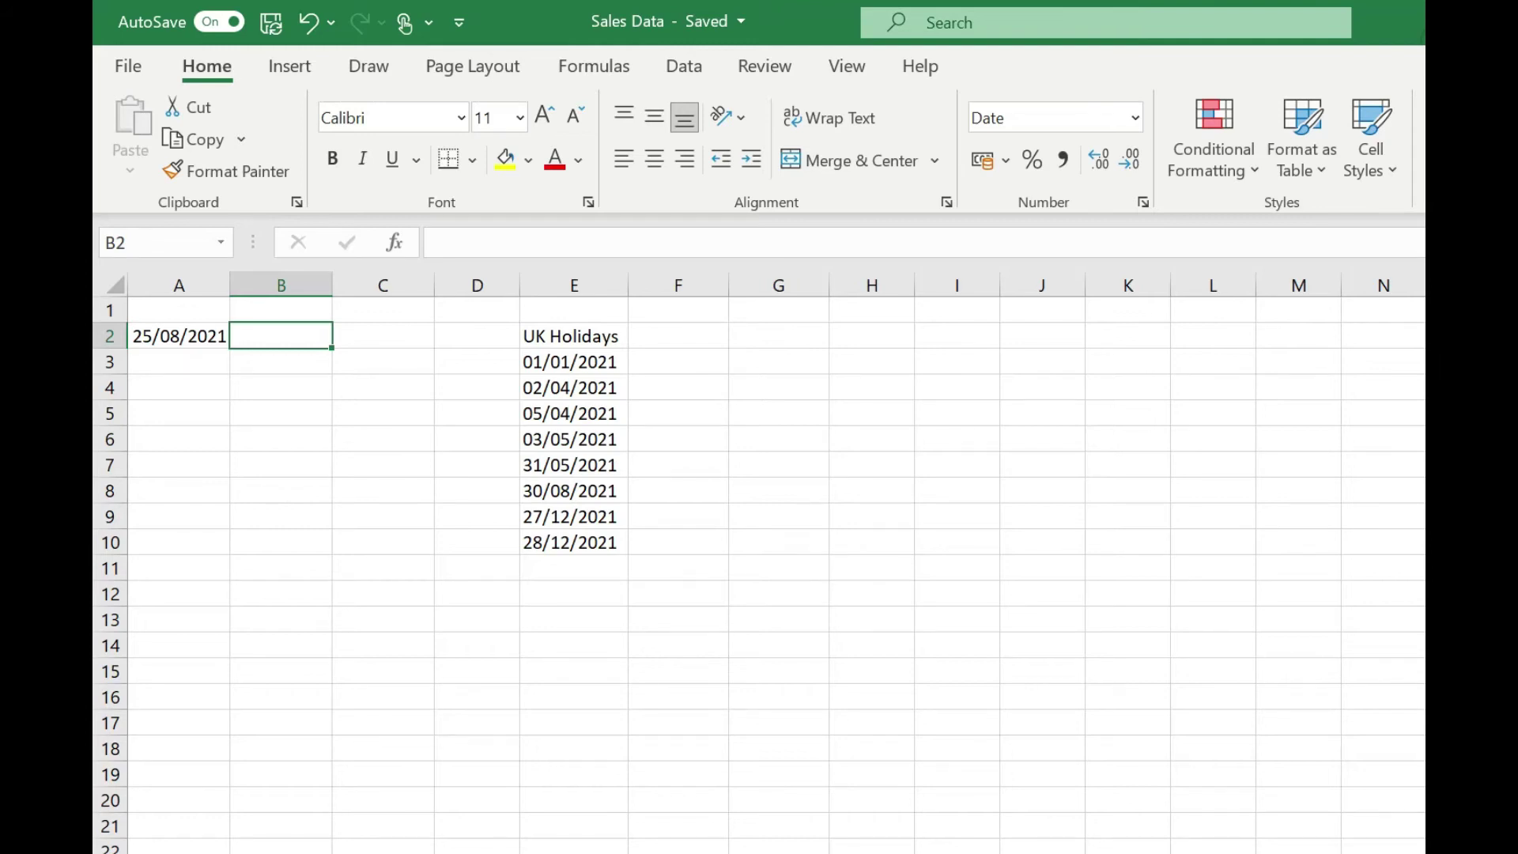
Enter =EDATE(A2,9) in cell B2 to get the date nine months after the start date
{"action": "type", "text": "=EDATE"}
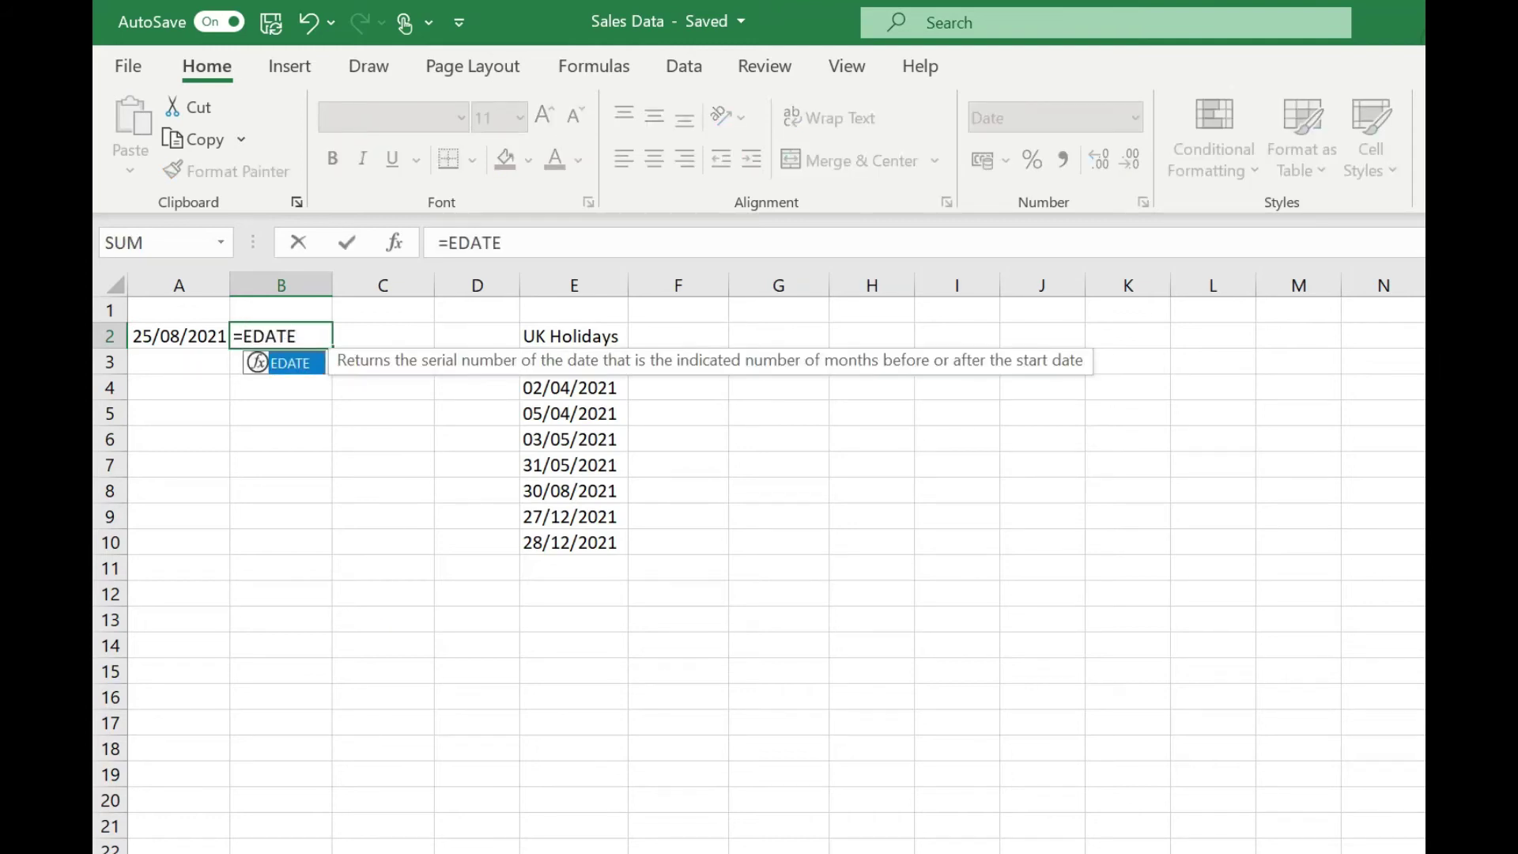
{"action": "type", "text": "("}
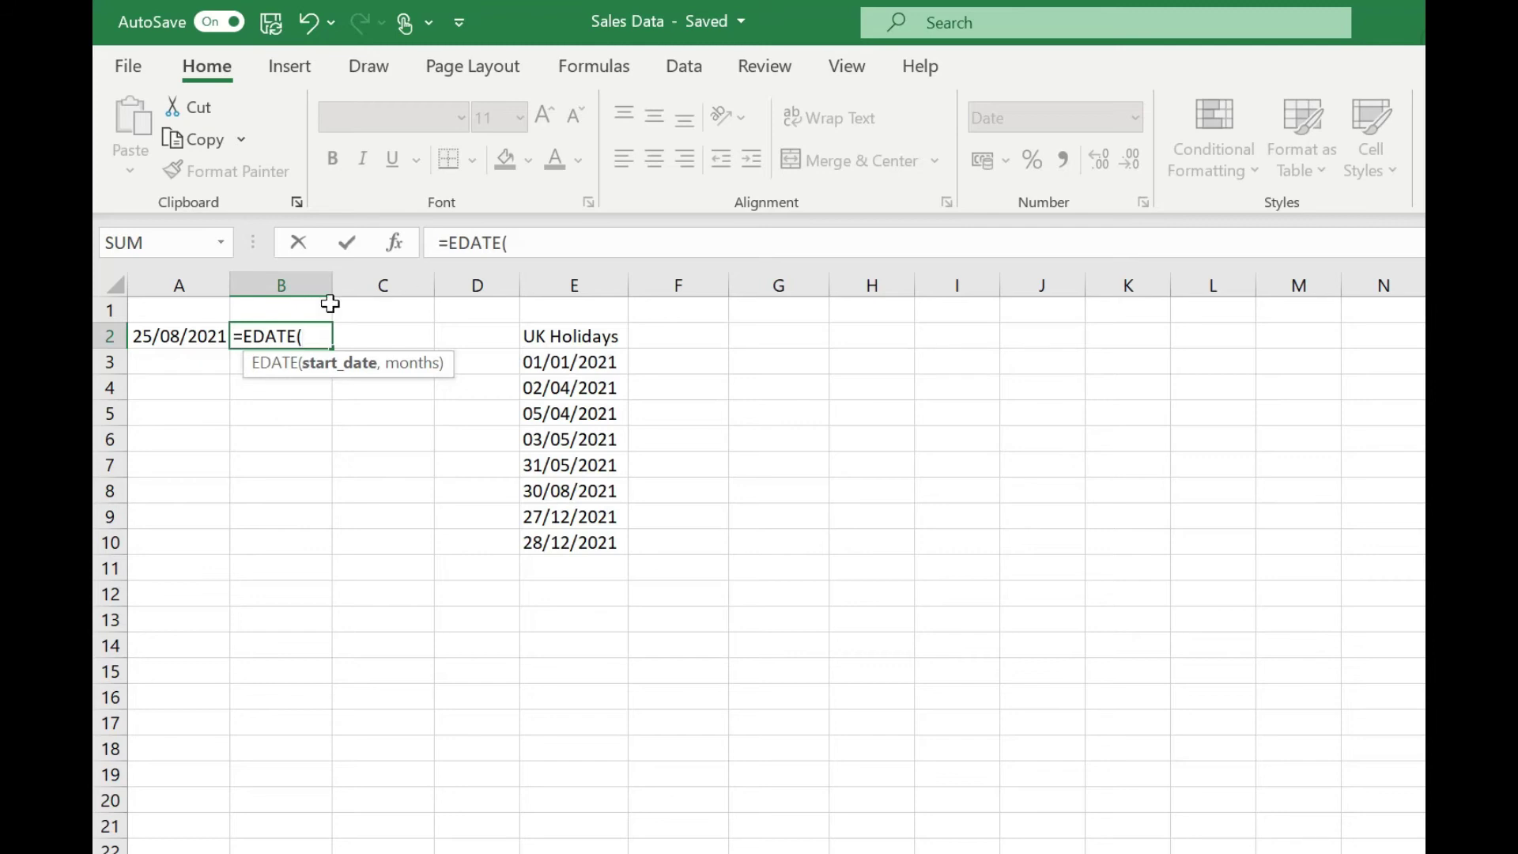
{"action": "left_click", "coordinate": [195, 335]}
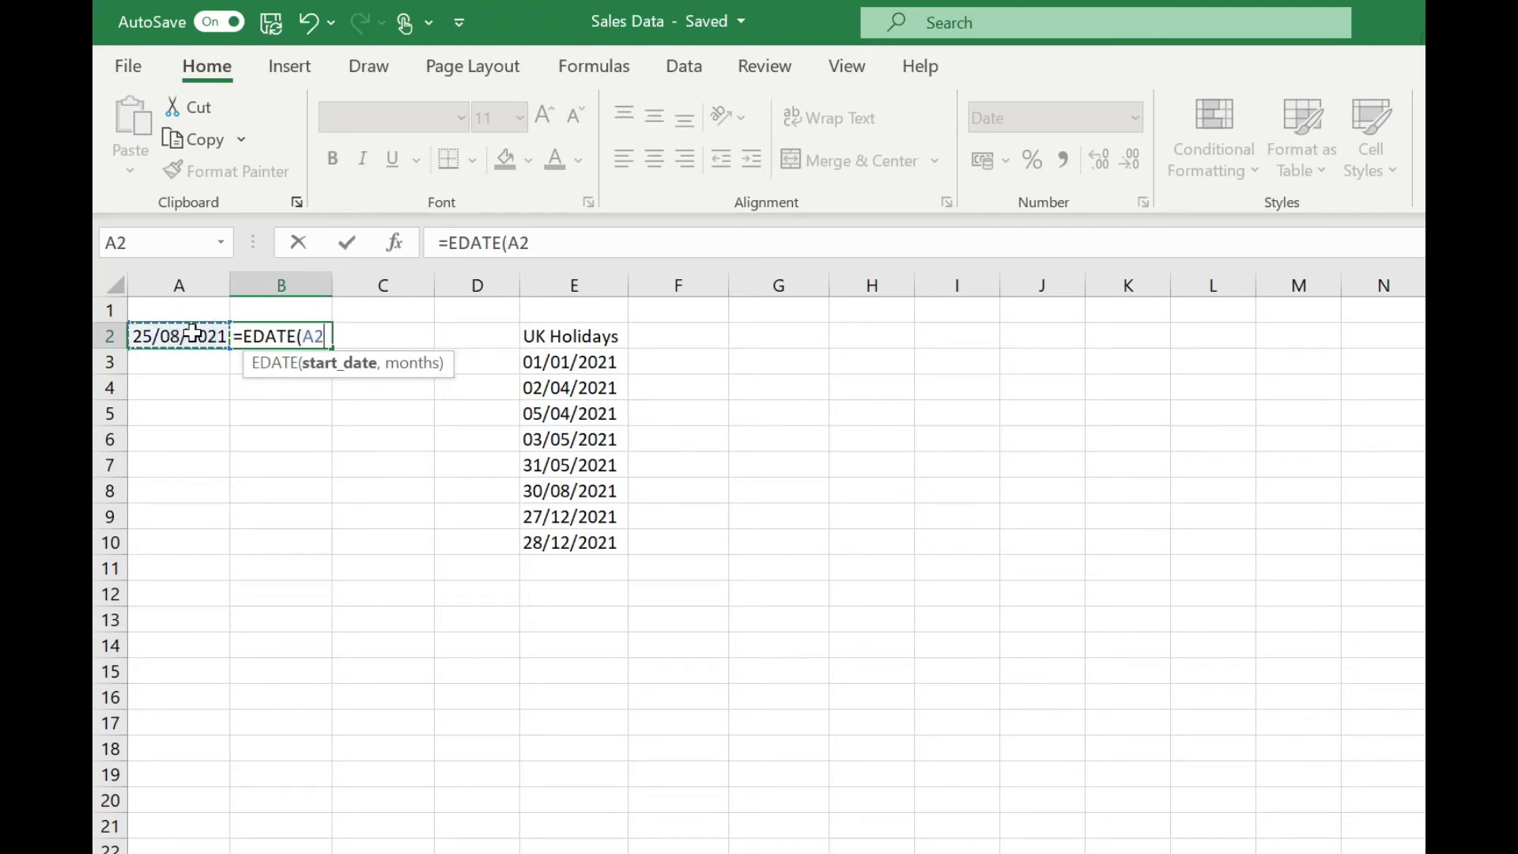
{"action": "type", "text": ","}
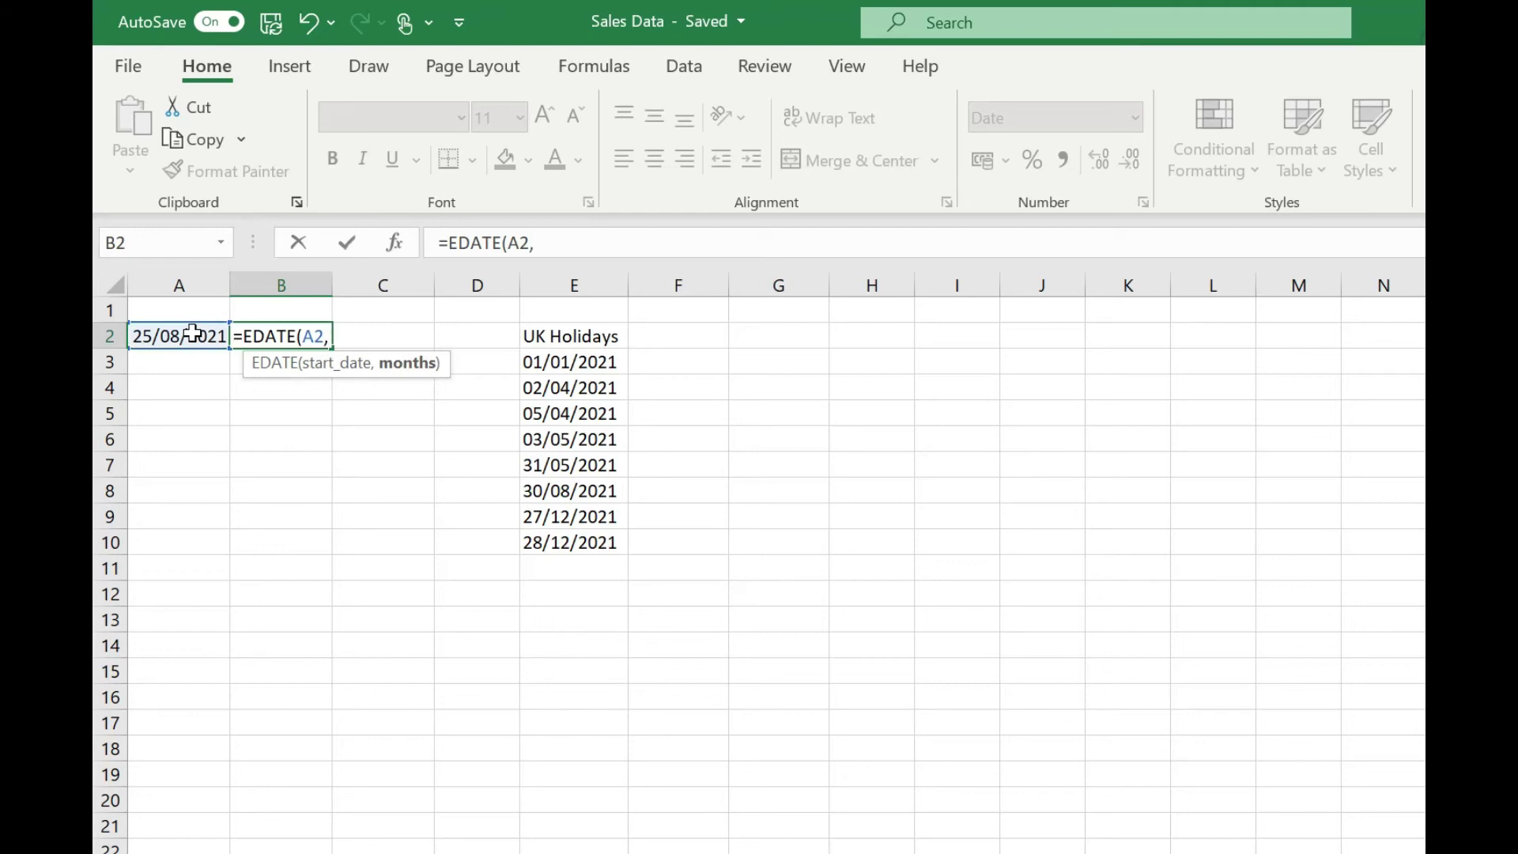
{"action": "type", "text": "9)"}
{"action": "key", "text": "Return"}
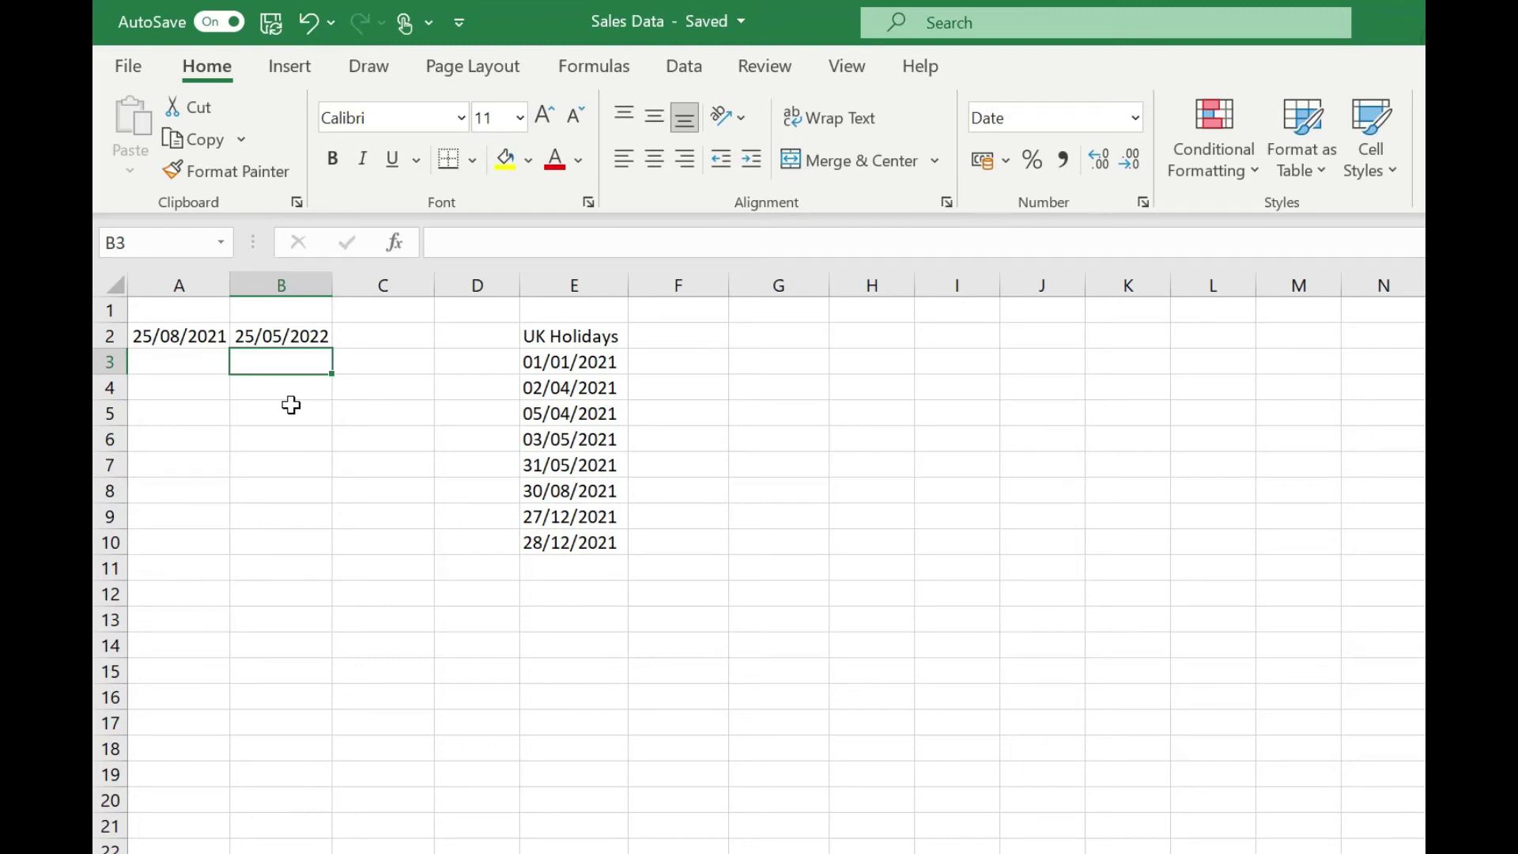
Change the months argument of the EDATE formula in B2 to -9
{"action": "key", "text": "Up"}
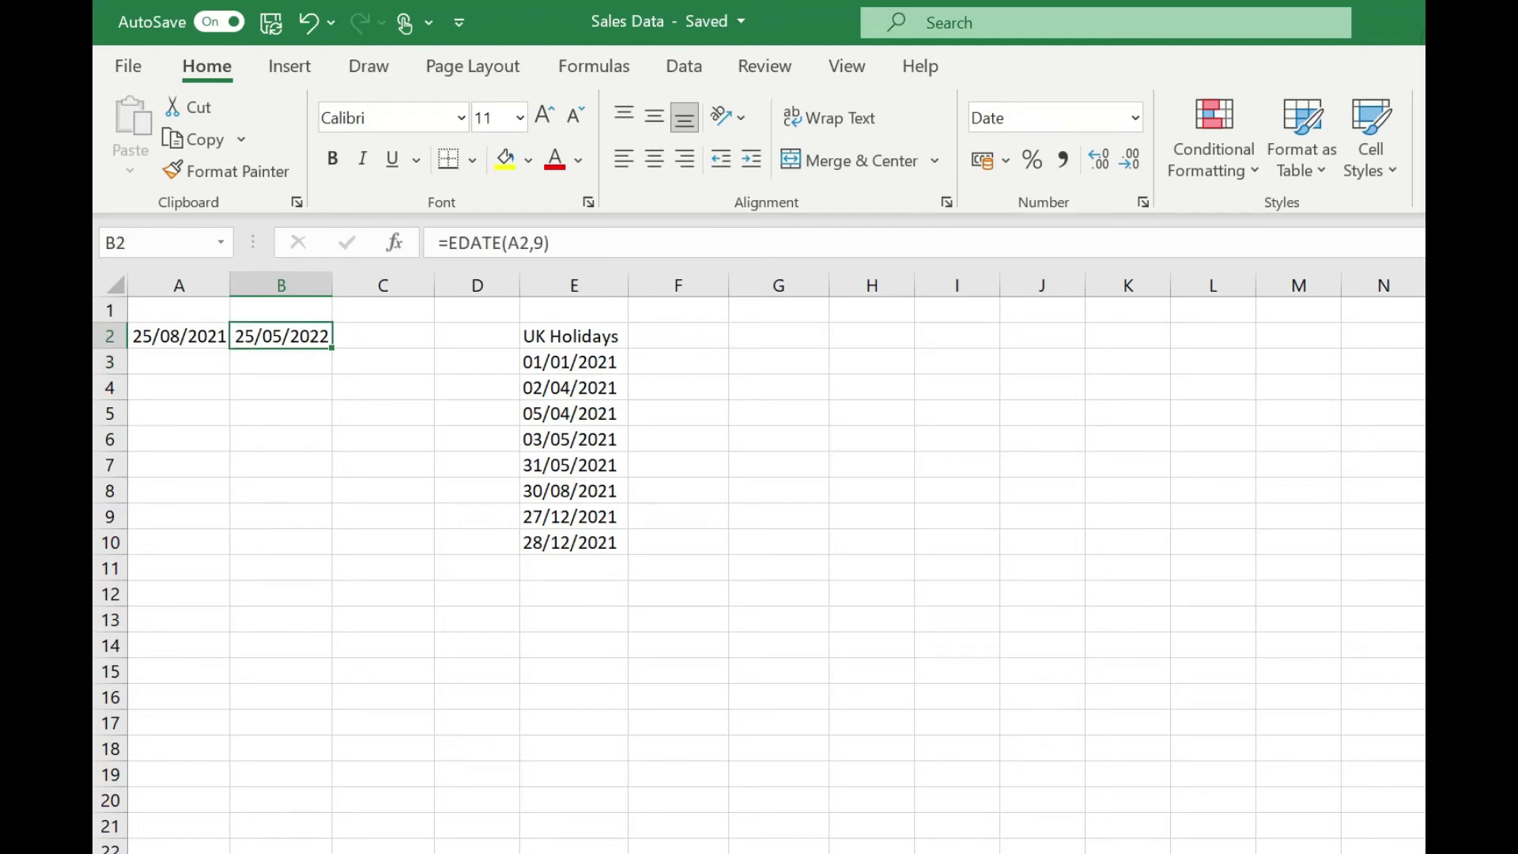
{"action": "left_click", "coordinate": [530, 243]}
{"action": "type", "text": "-"}
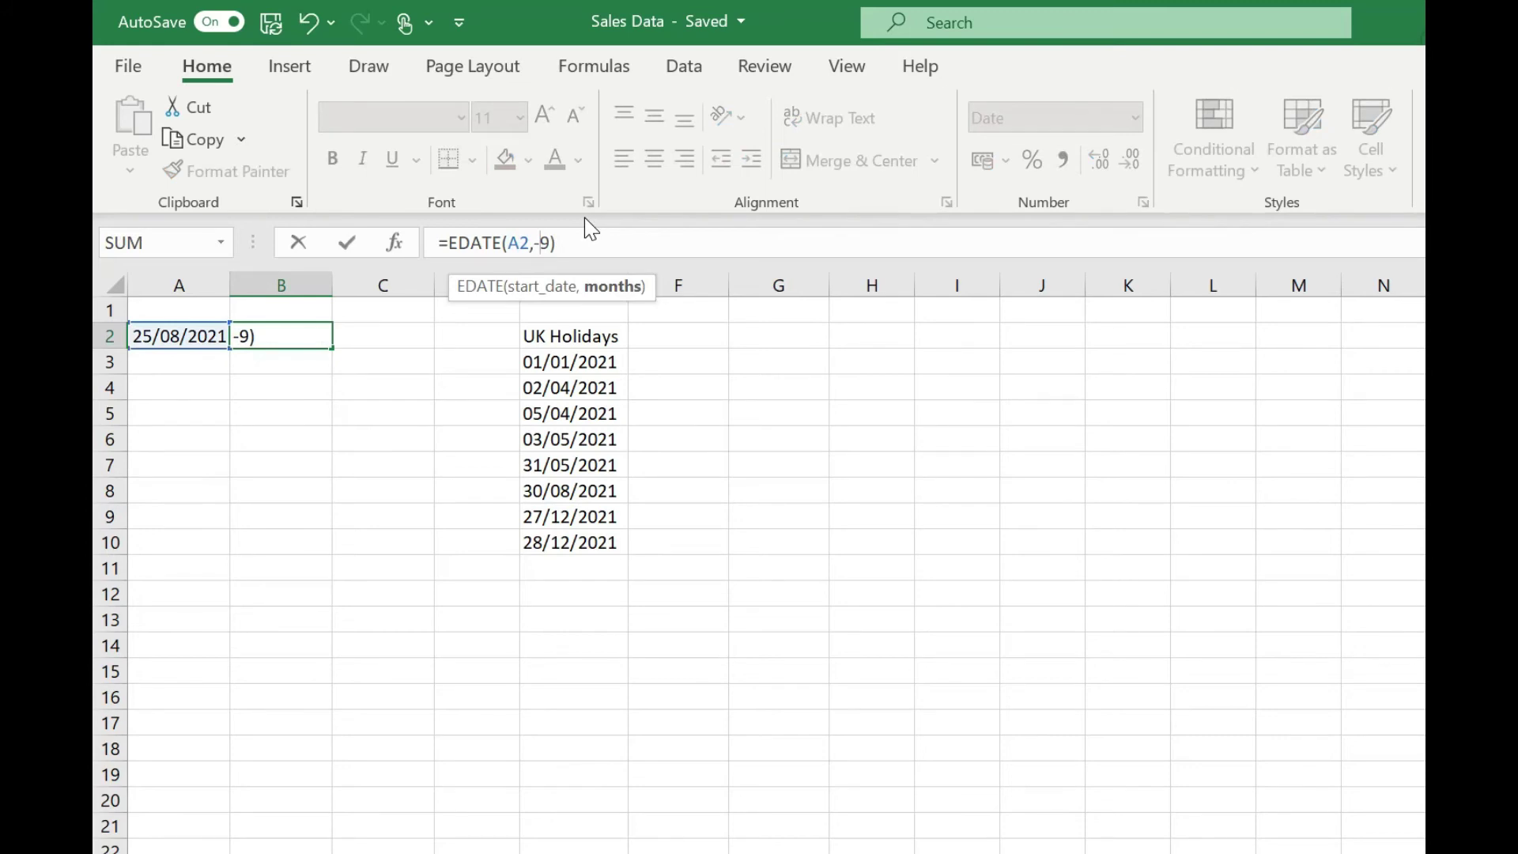
{"action": "key", "text": "Return"}
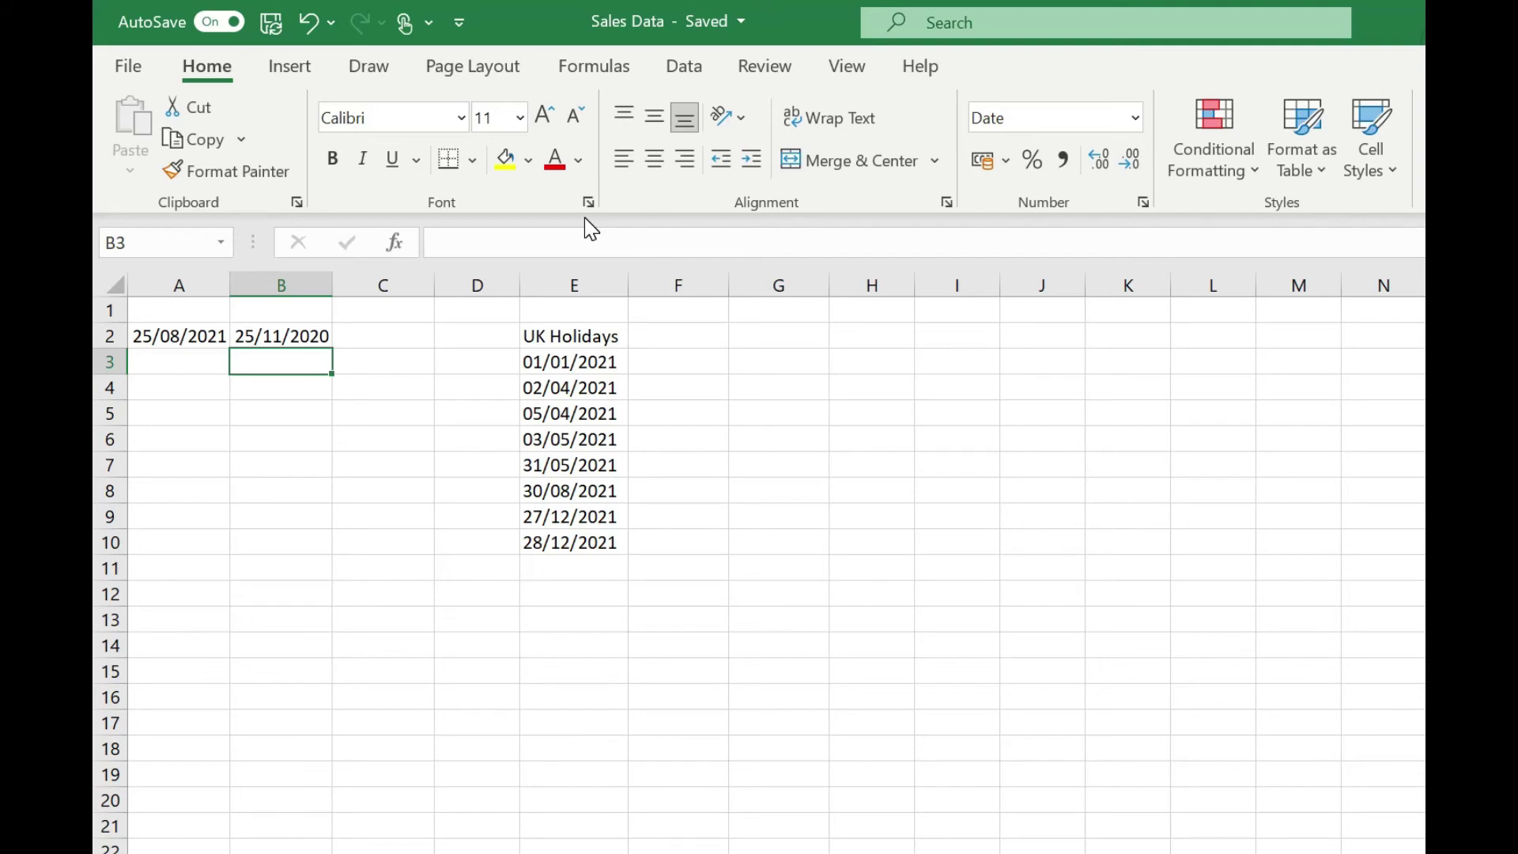
Clear cell B2 and enter =WORKDAY(A2,10,E3:E10), using the UK Holidays list as the holidays range
{"action": "key", "text": "Up"}
{"action": "key", "text": "Delete"}
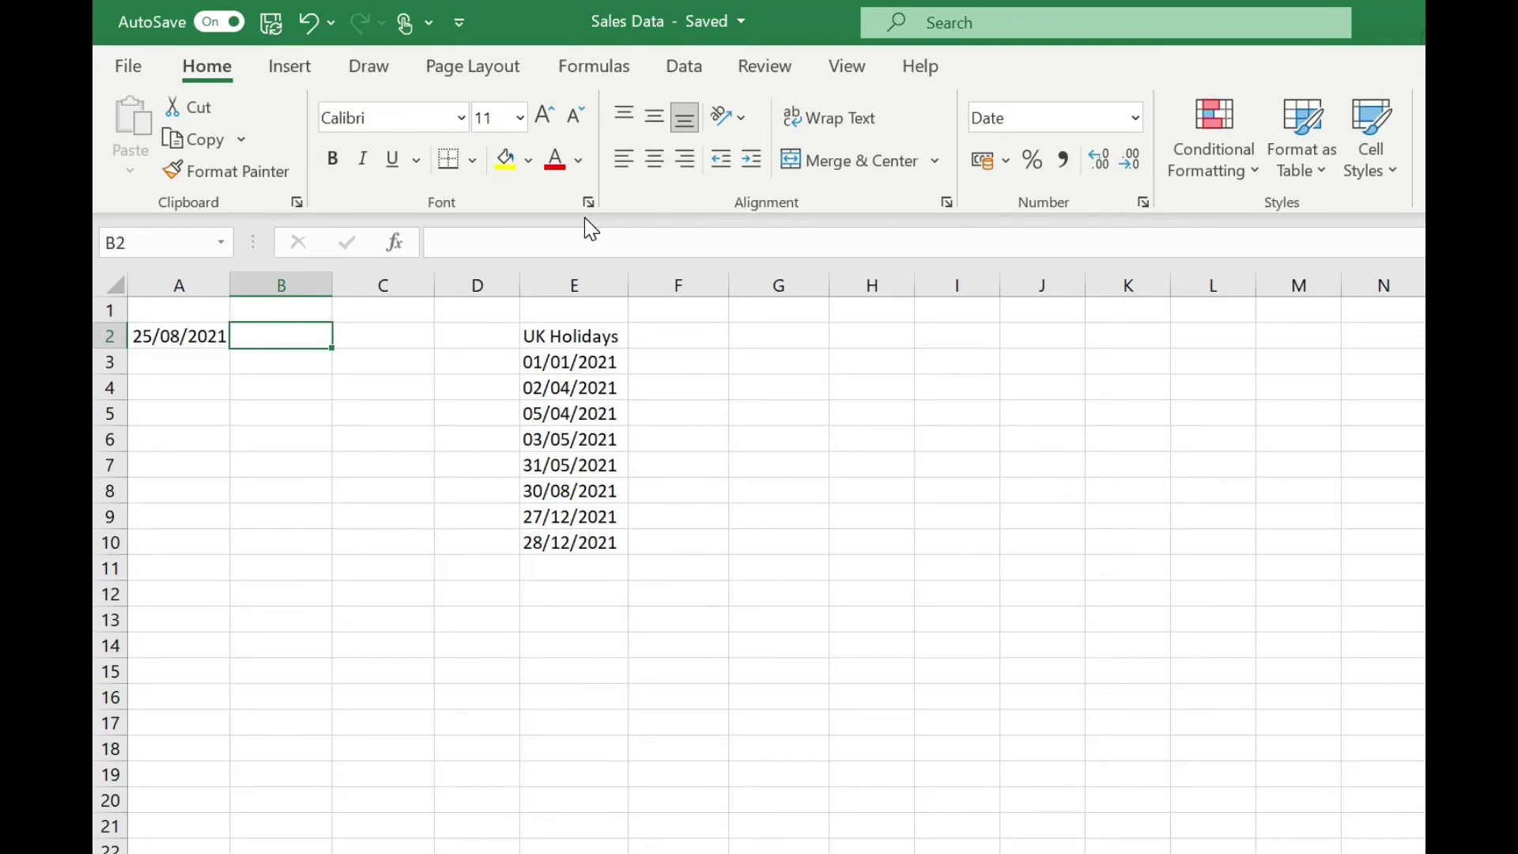
{"action": "type", "text": "="}
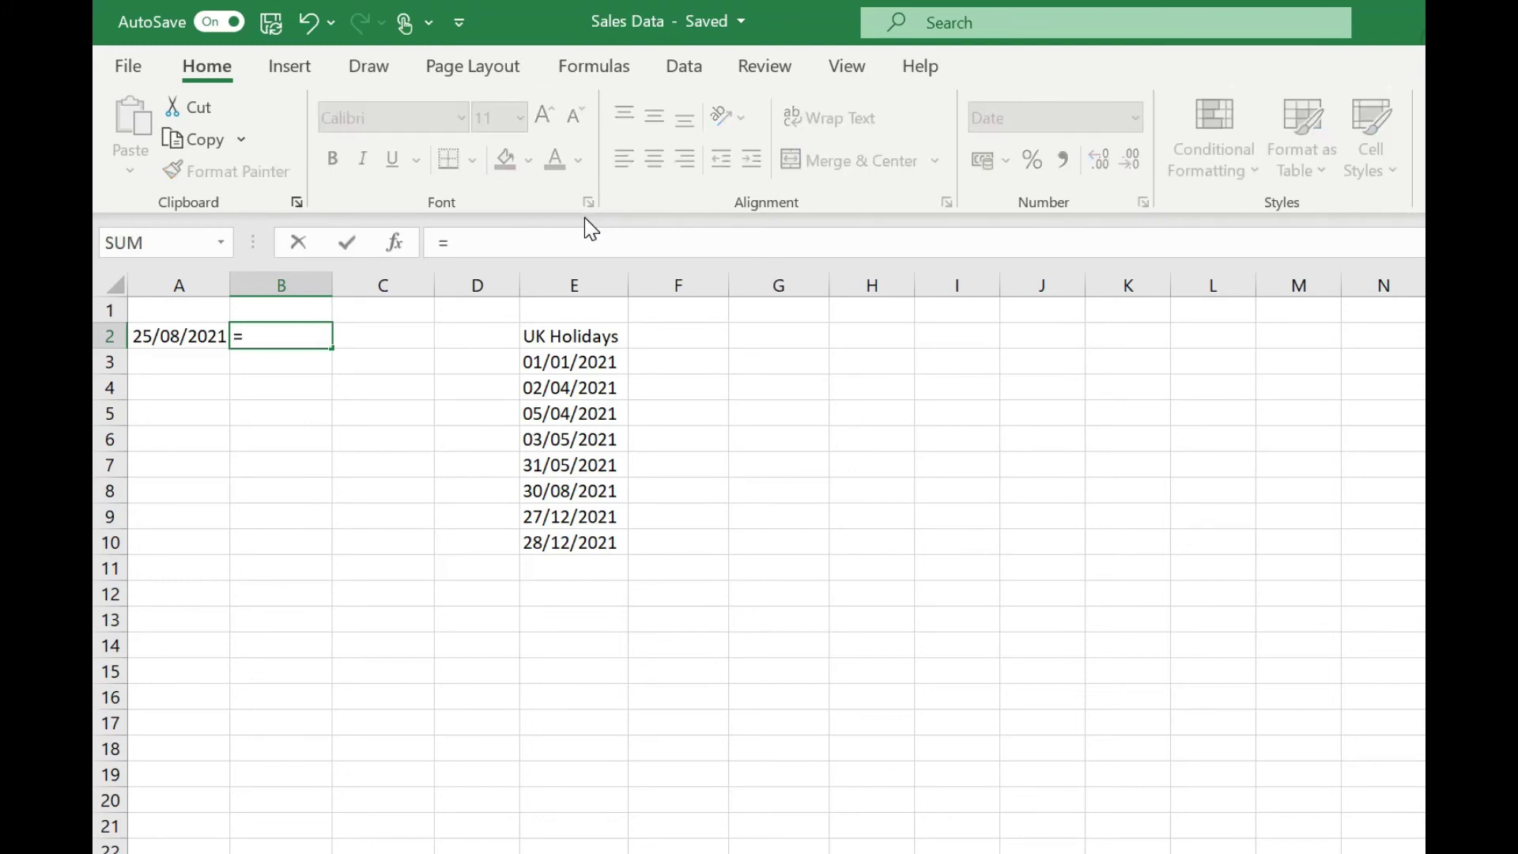
{"action": "type", "text": "WORKDAY("}
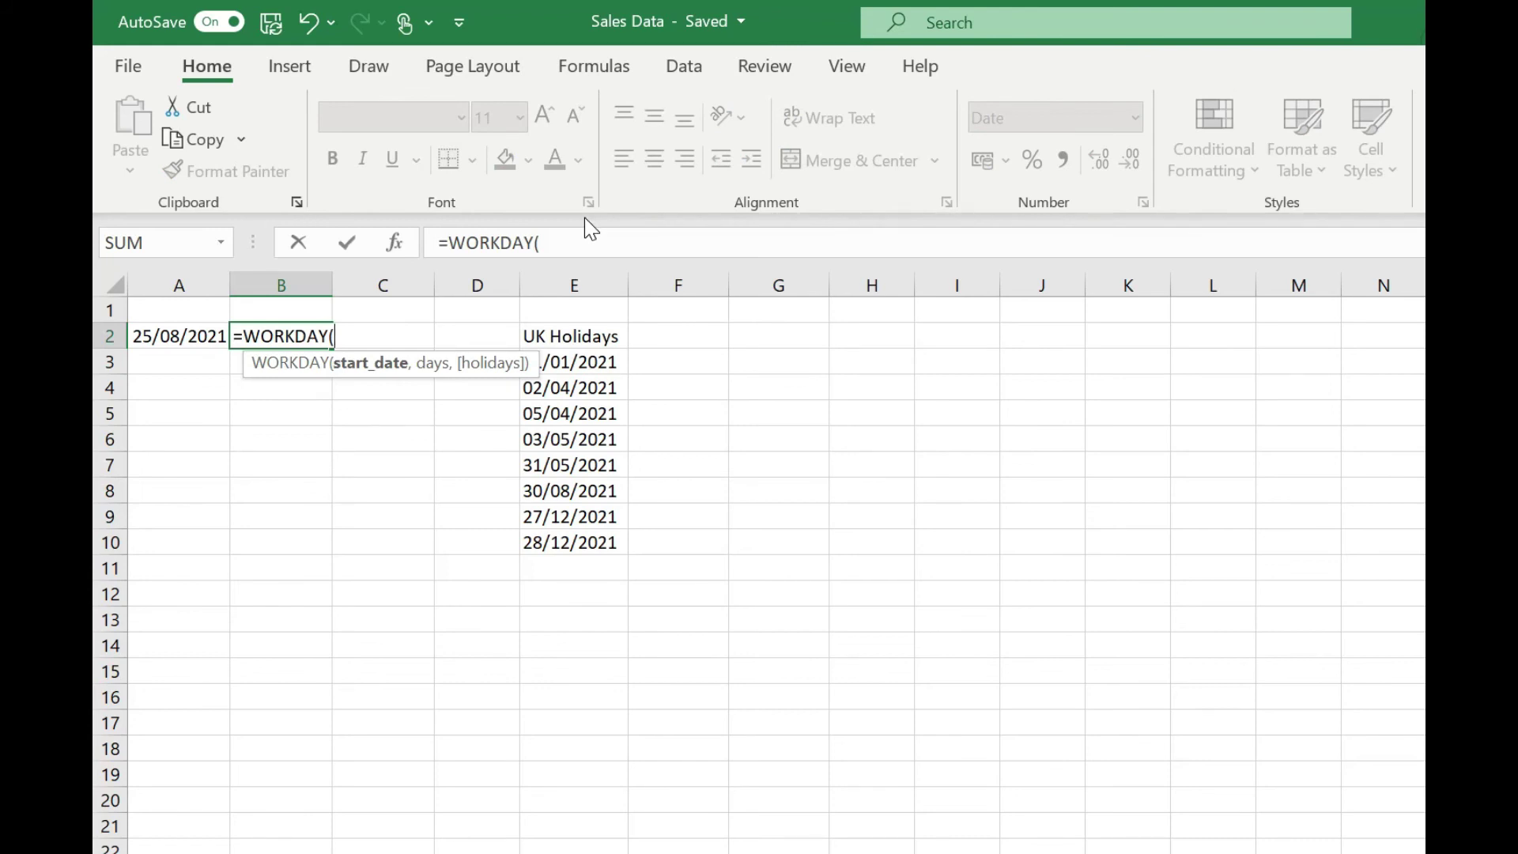
{"action": "left_click", "coordinate": [173, 335]}
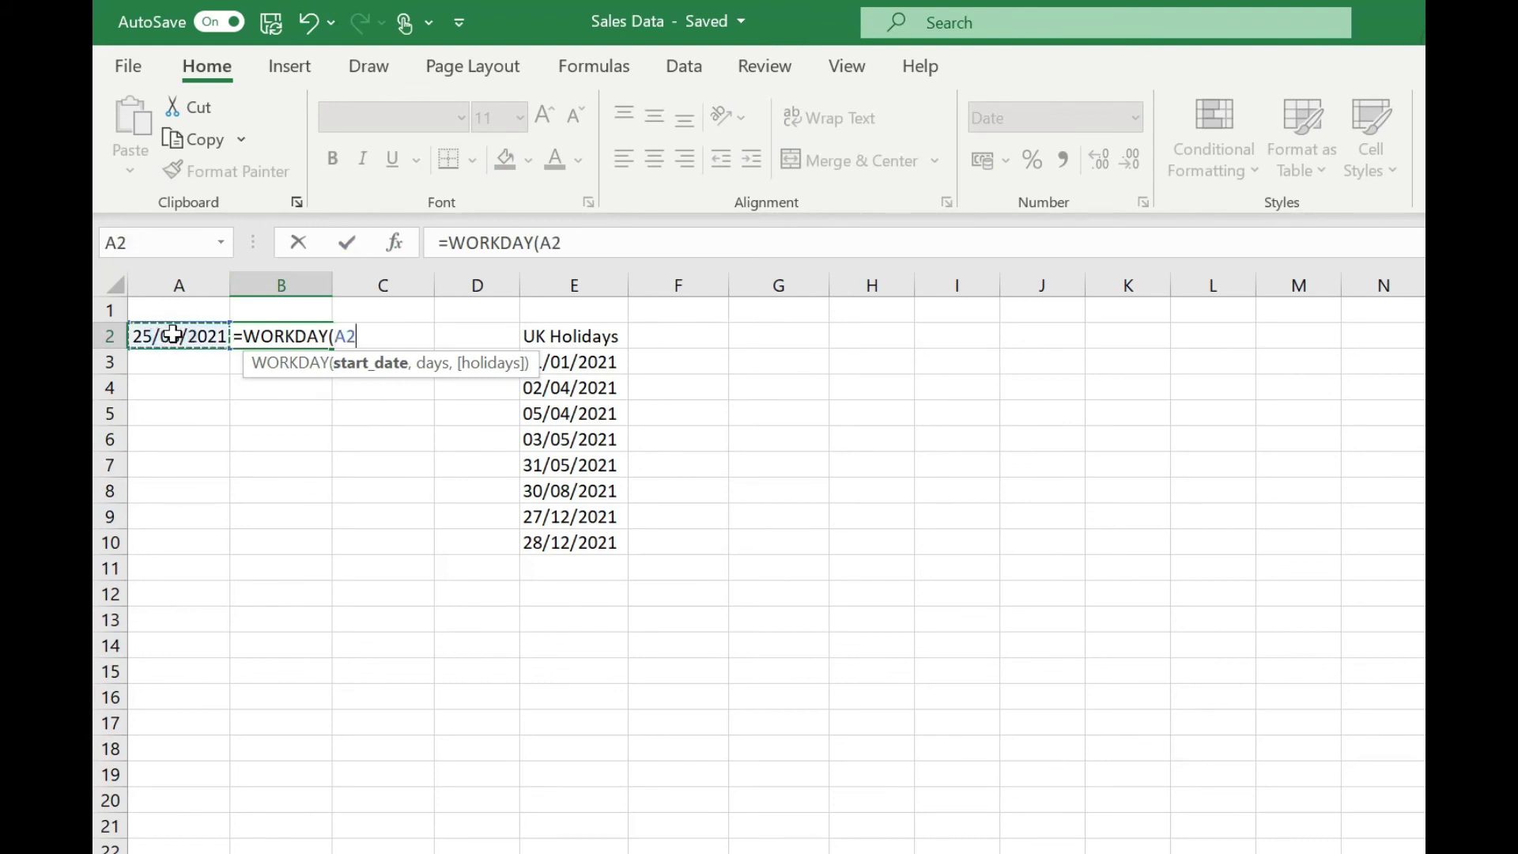
{"action": "type", "text": ",10"}
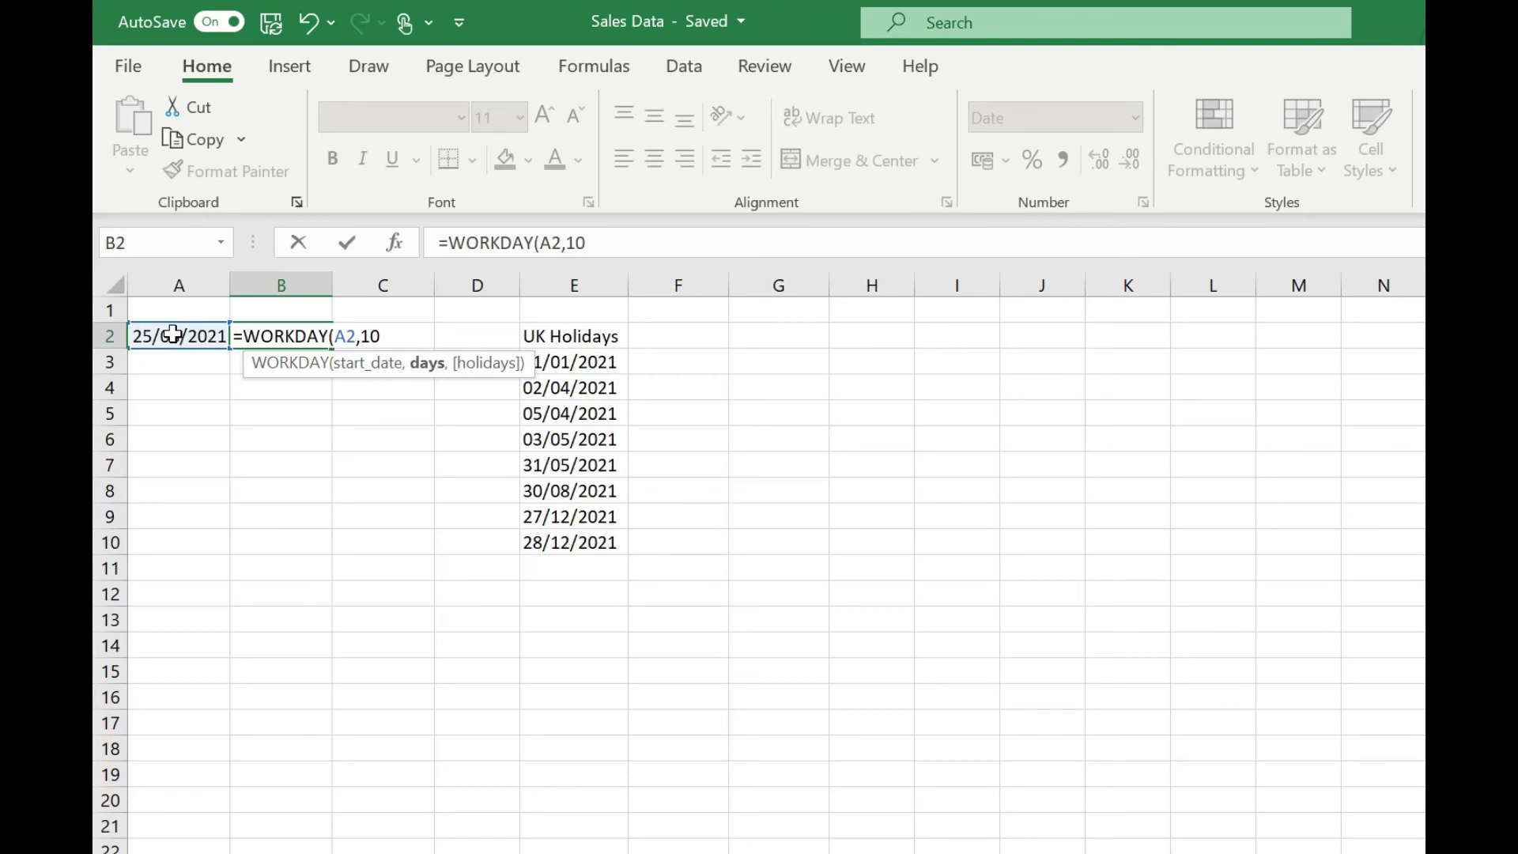
{"action": "type", "text": ","}
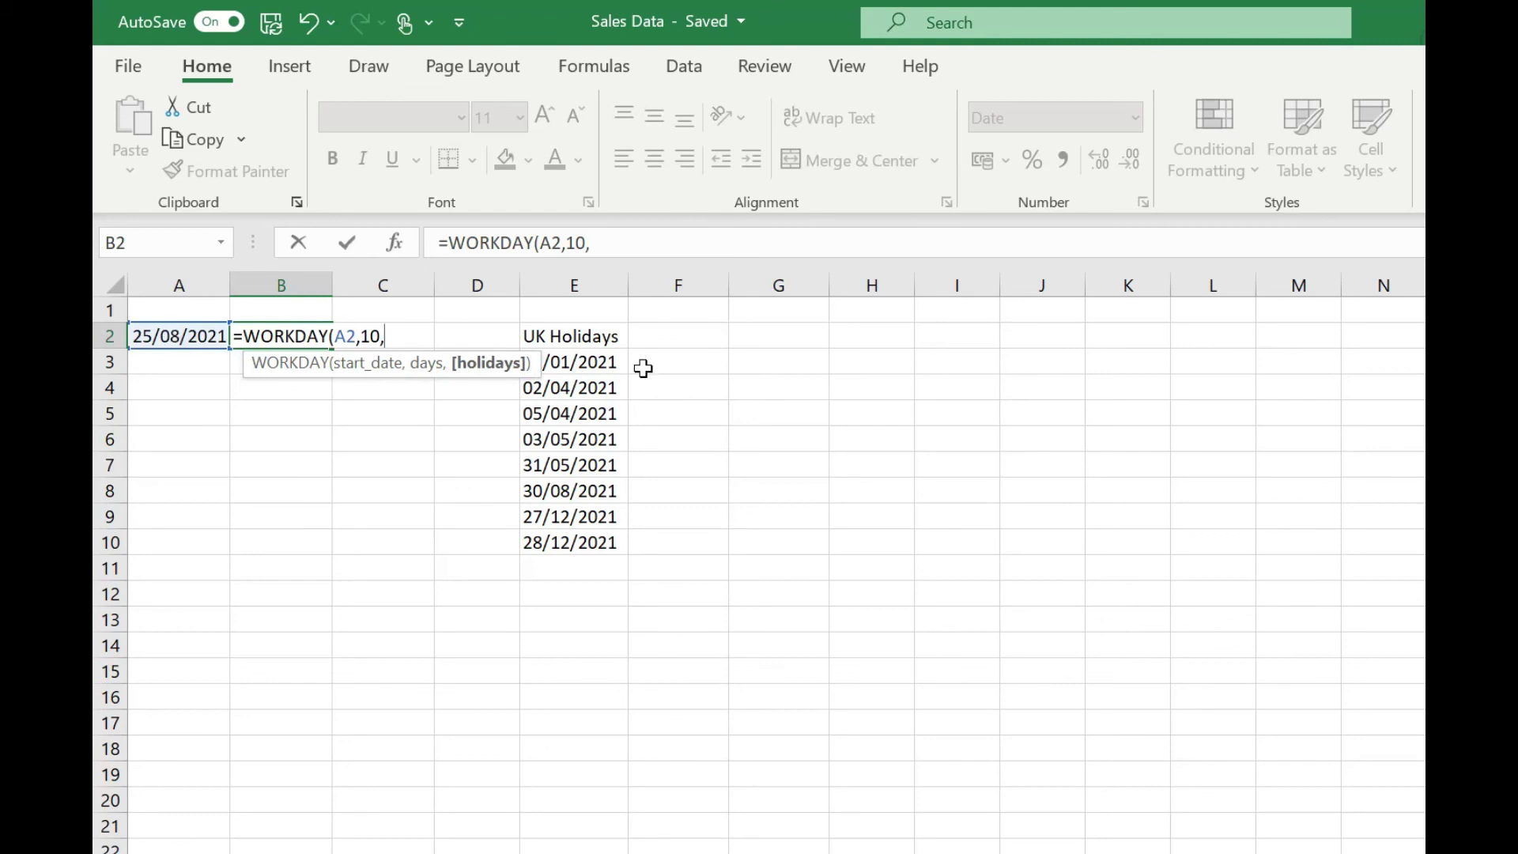
{"action": "left_click_drag", "start_coordinate": [608, 368], "coordinate": [589, 539]}
{"action": "type", "text": ")"}
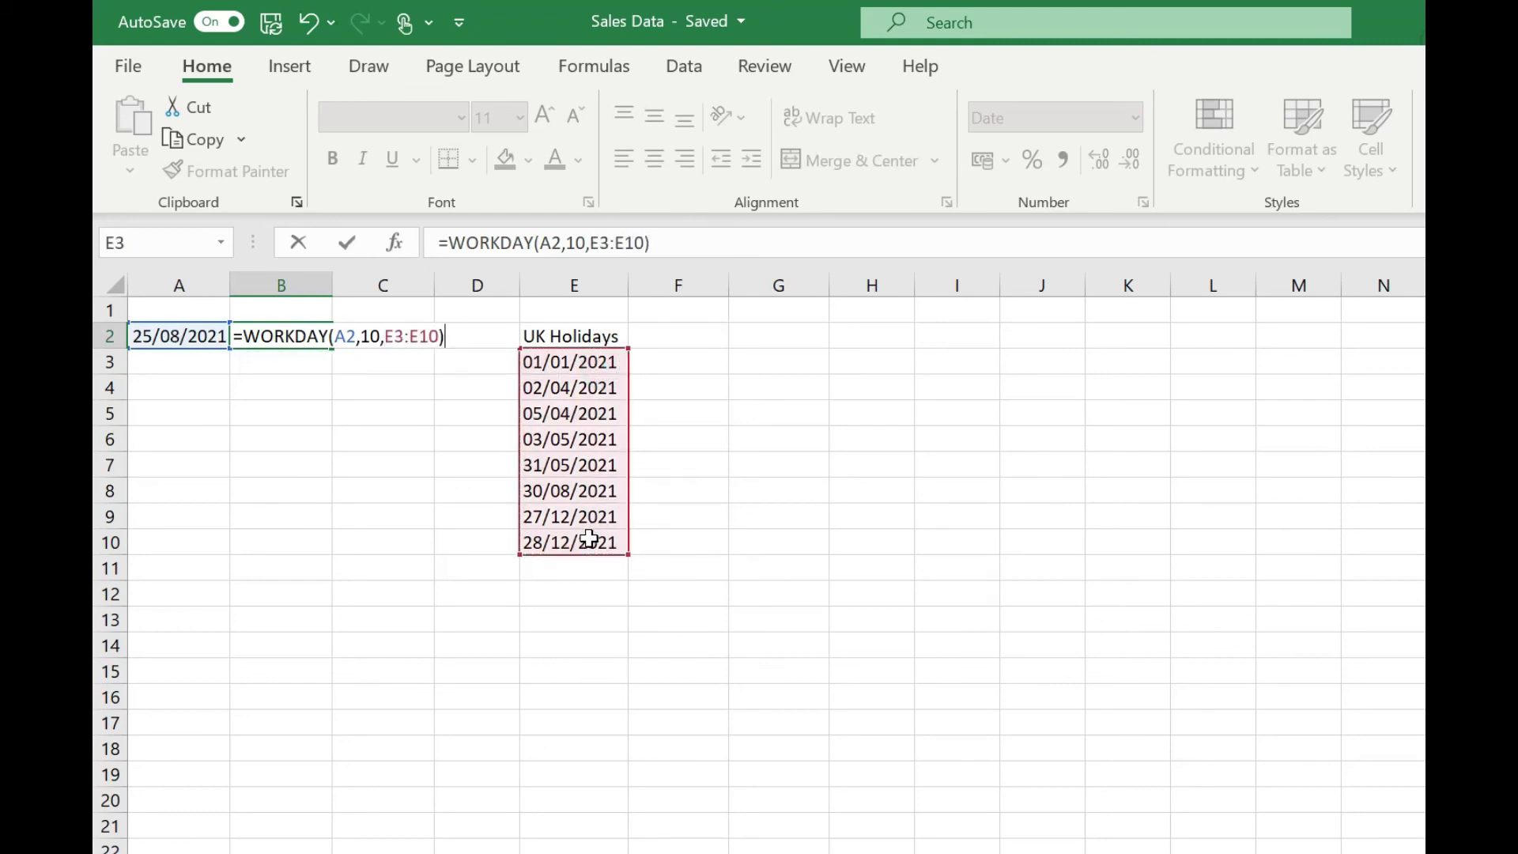
{"action": "key", "text": "Return"}
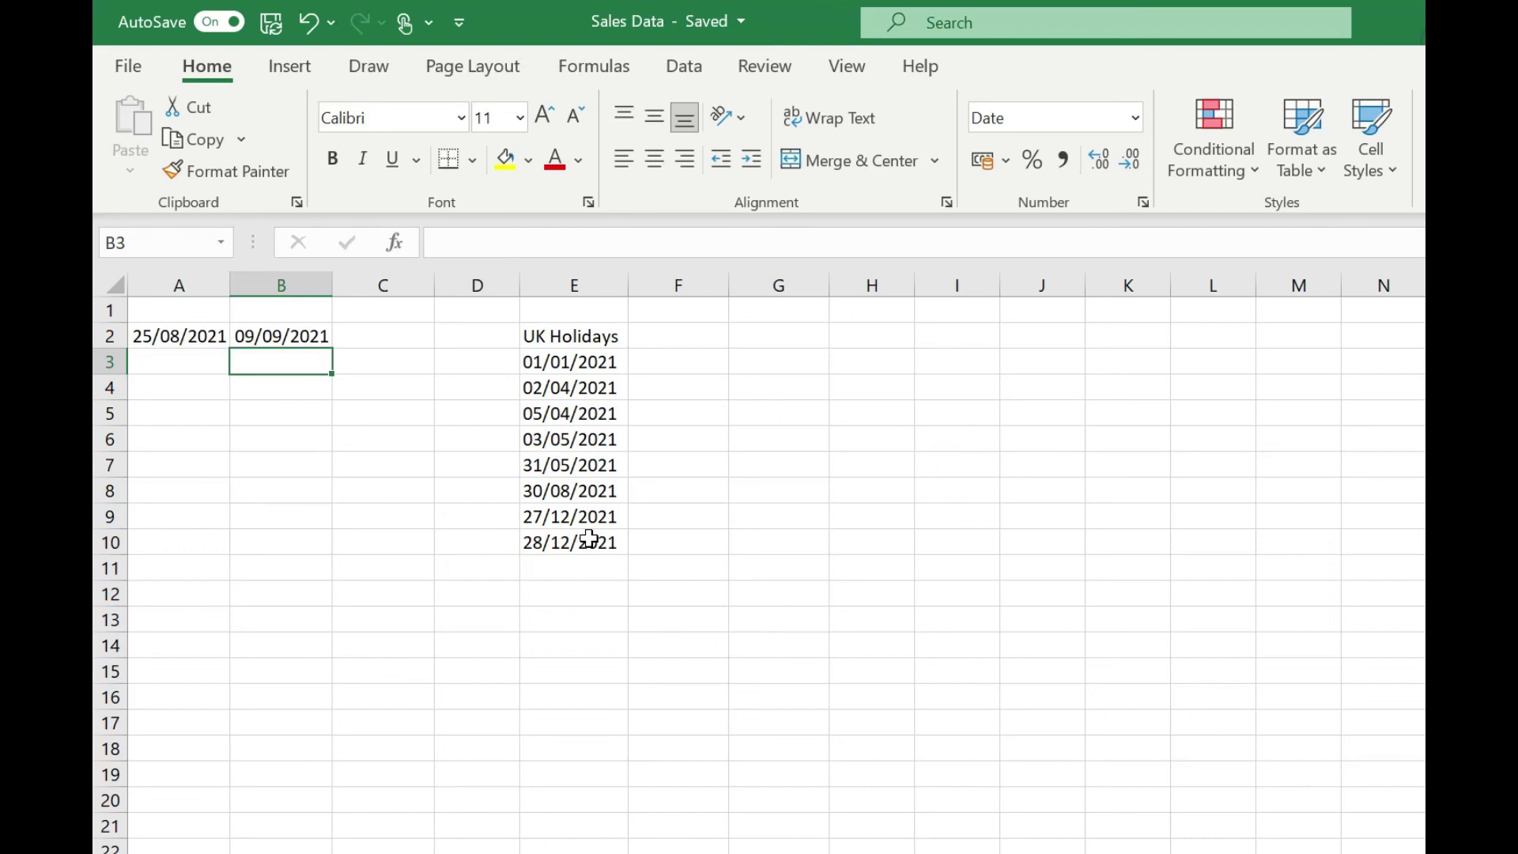
Remove the holidays range E3:E10 from the WORKDAY formula in B2, leaving =WORKDAY(A2,10)
{"action": "left_click", "coordinate": [605, 492]}
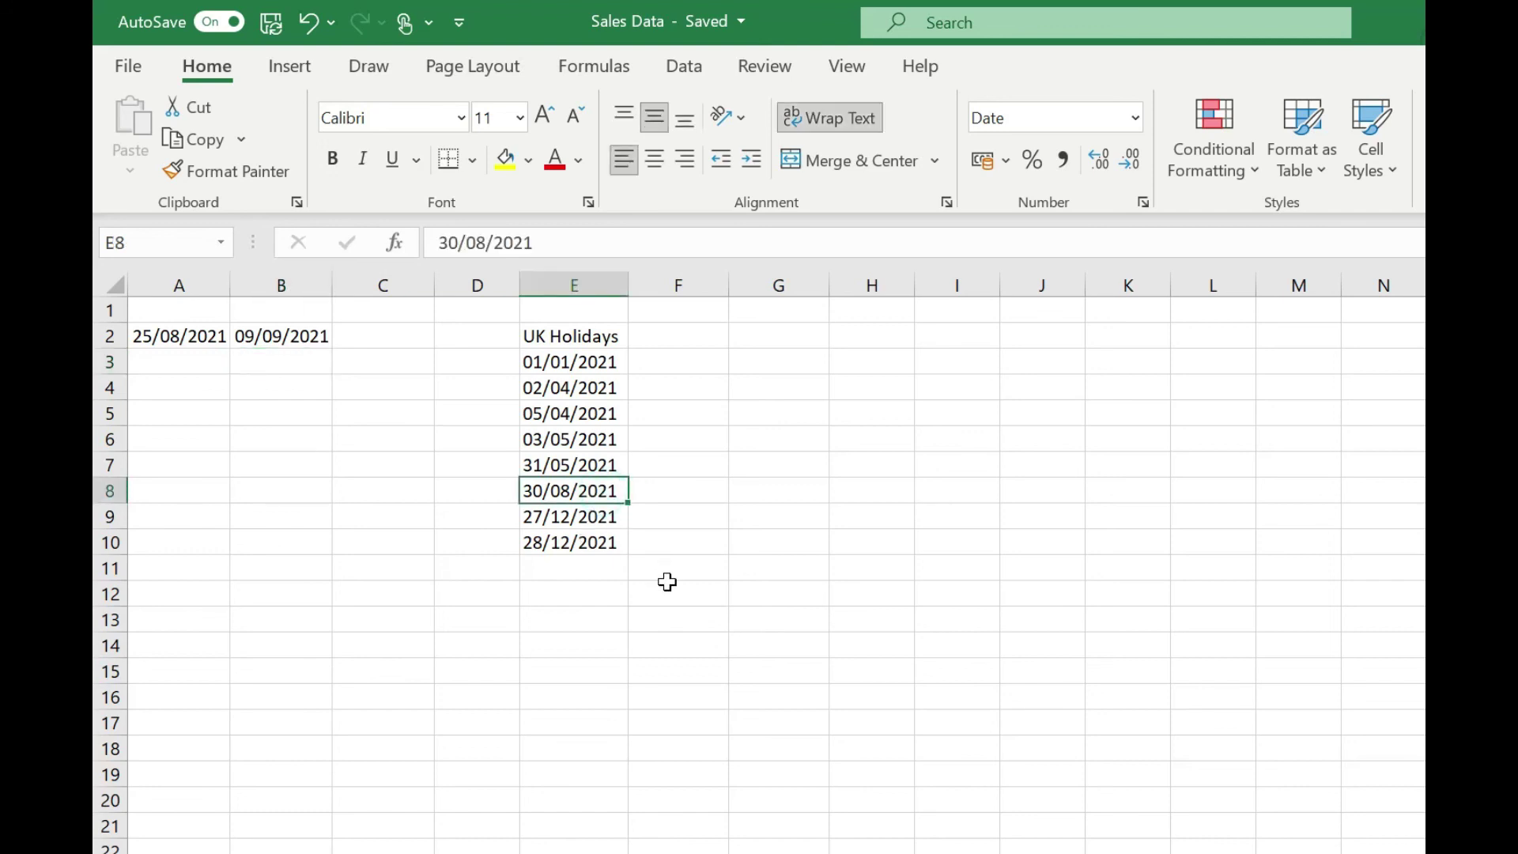
{"action": "left_click", "coordinate": [271, 338]}
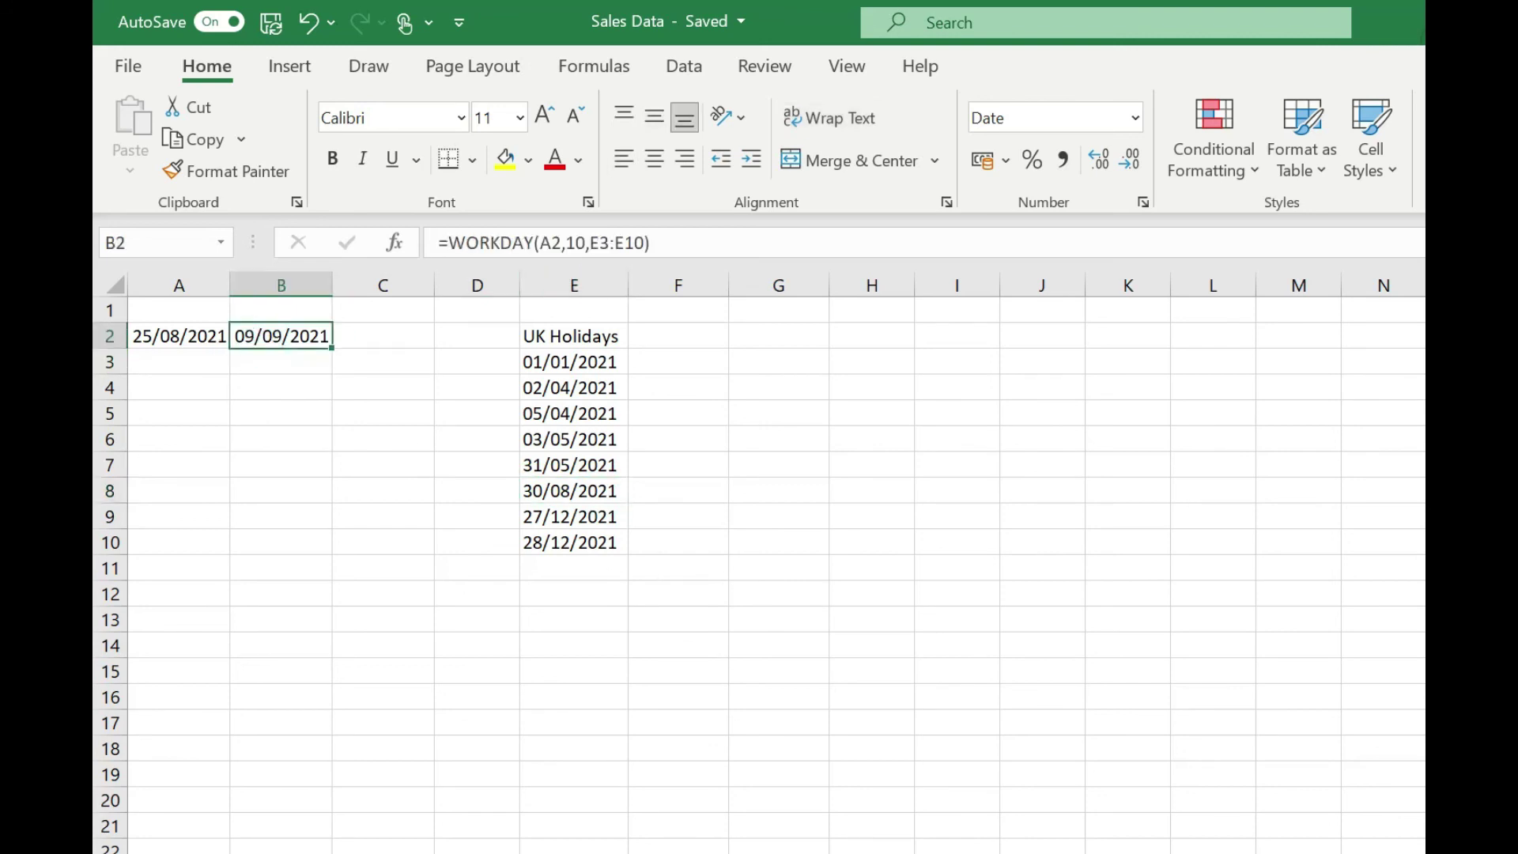
{"action": "left_click", "coordinate": [589, 242]}
{"action": "left_click_drag", "start_coordinate": [589, 242], "coordinate": [645, 242]}
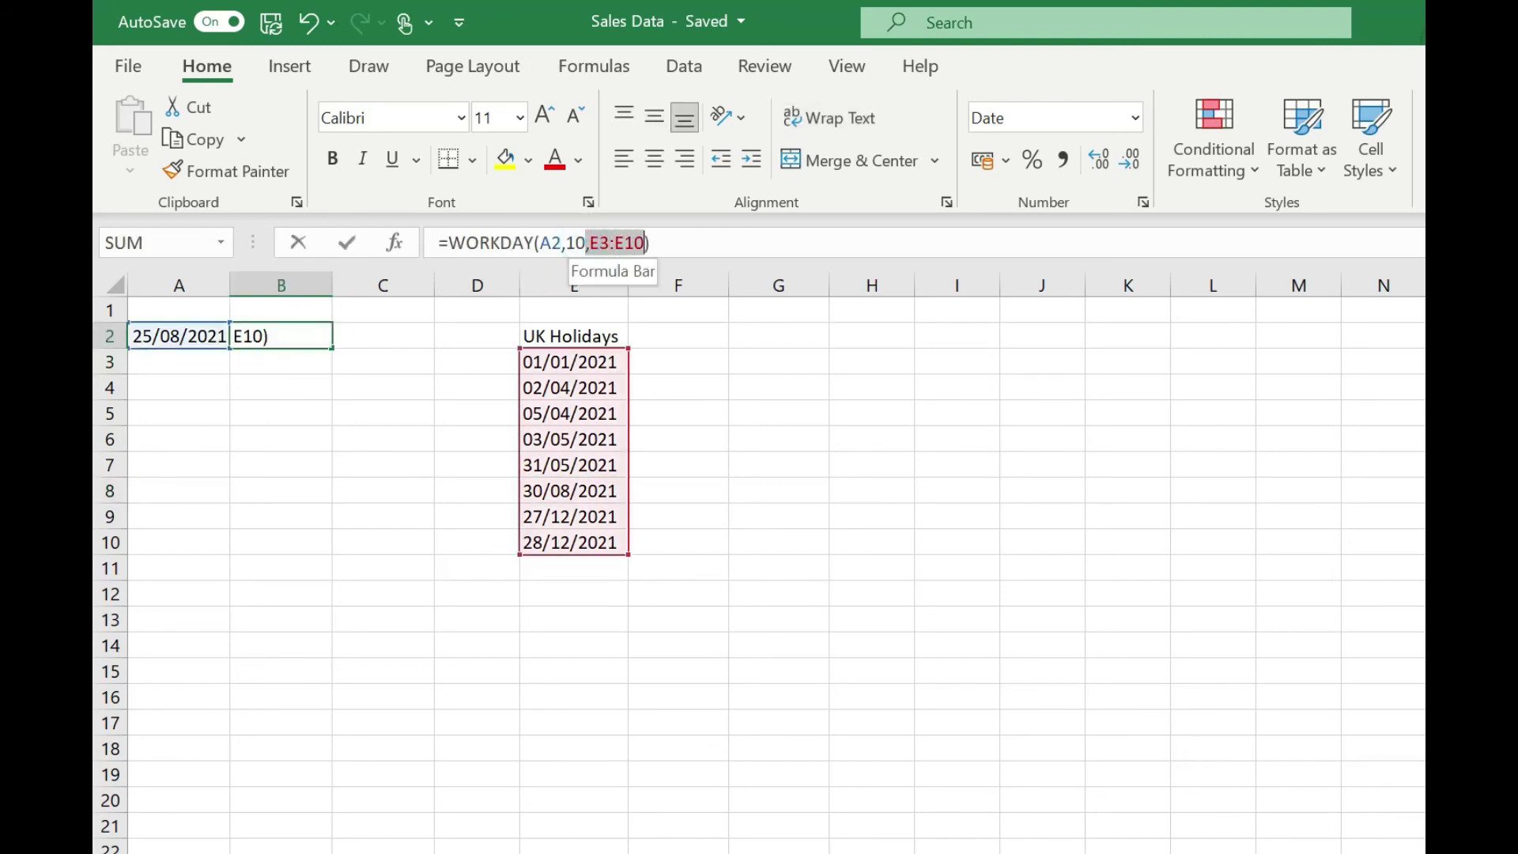
{"action": "key", "text": "BackSpace"}
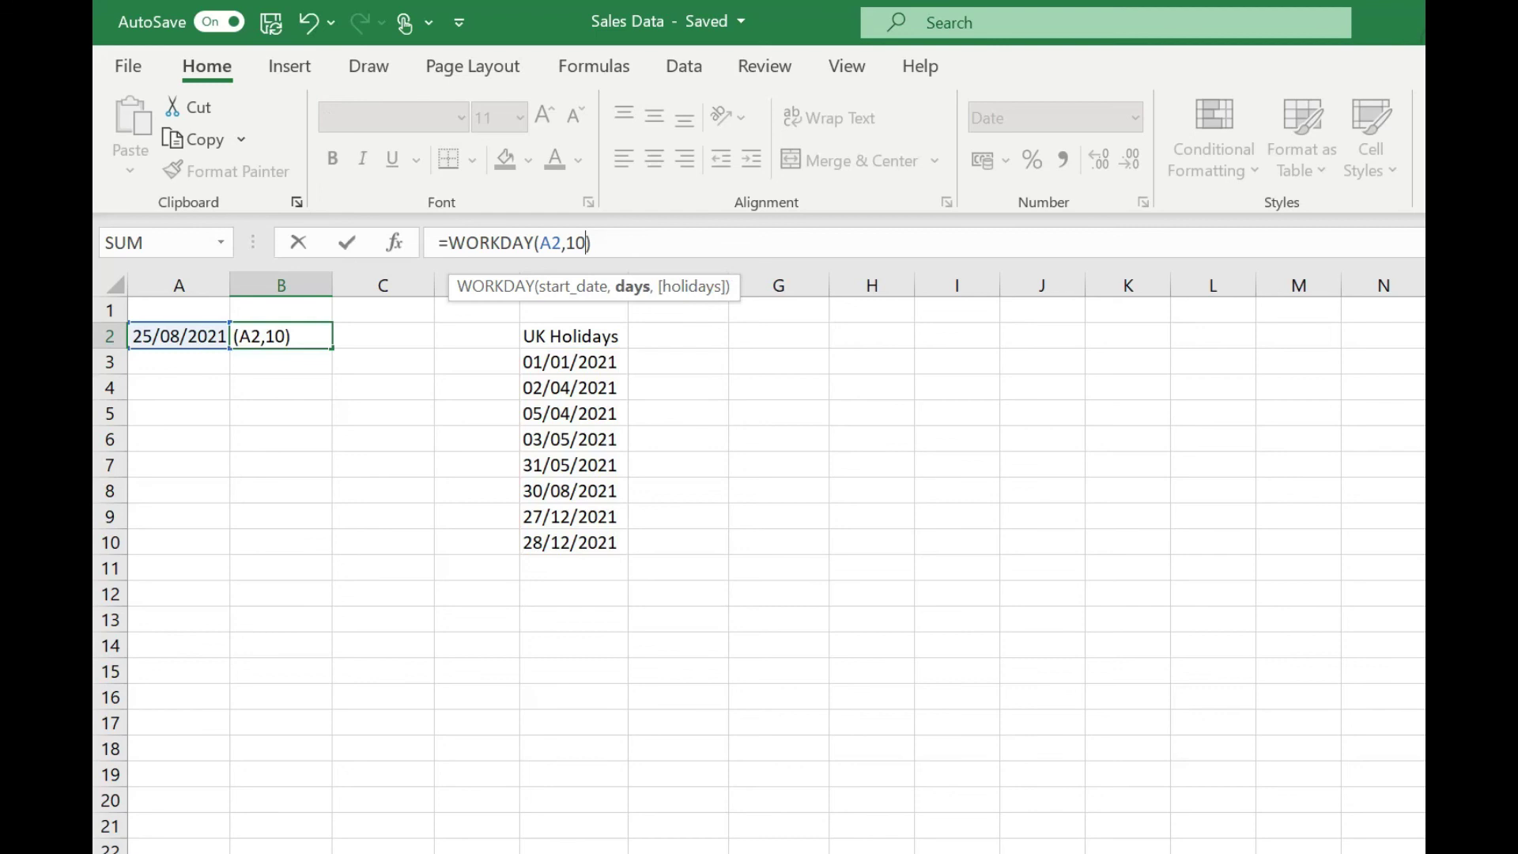
{"action": "key", "text": "Return"}
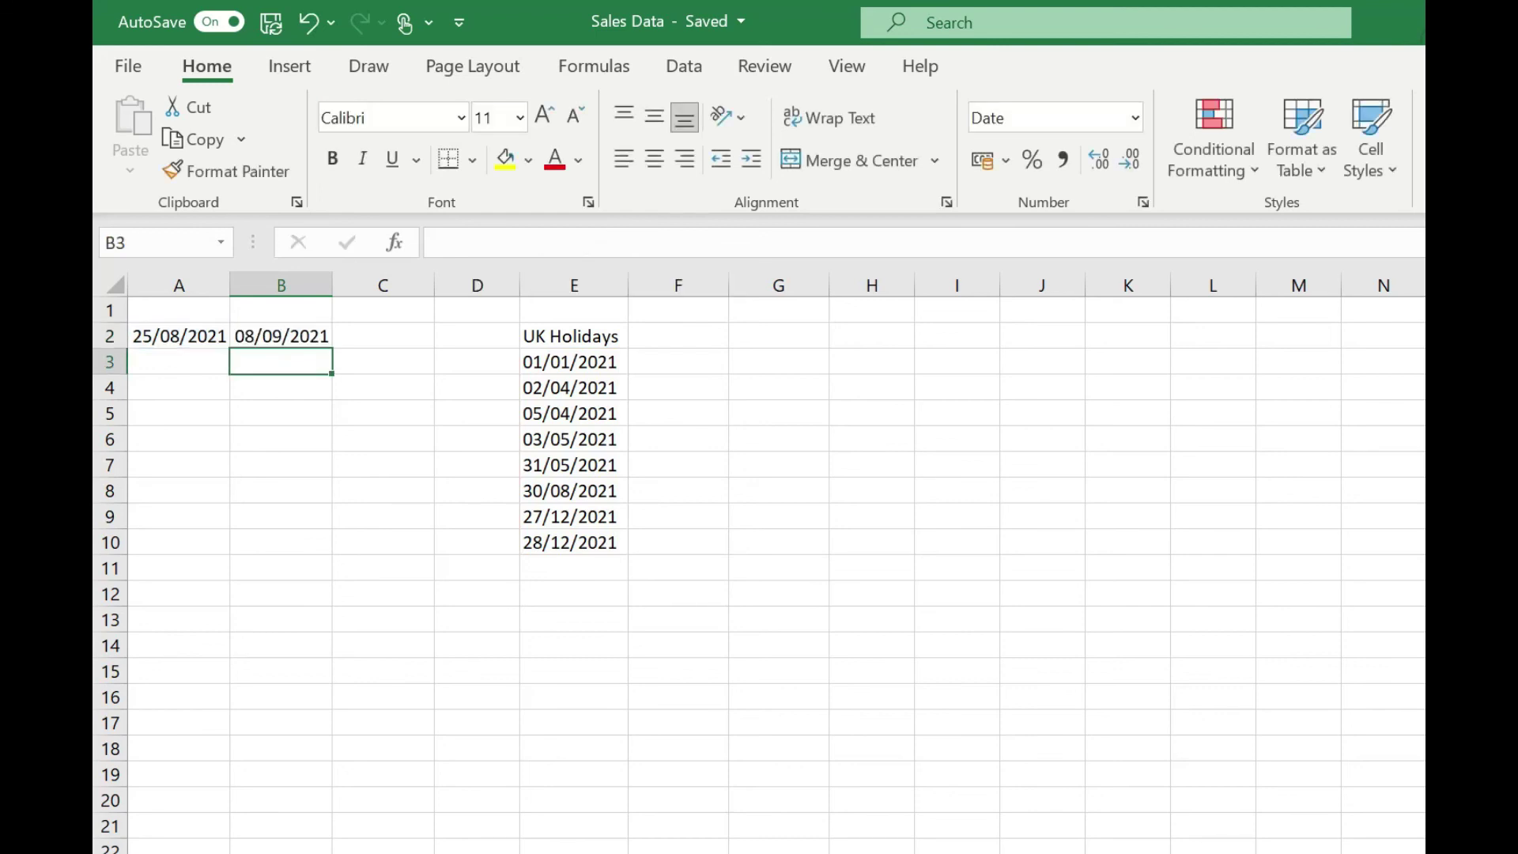